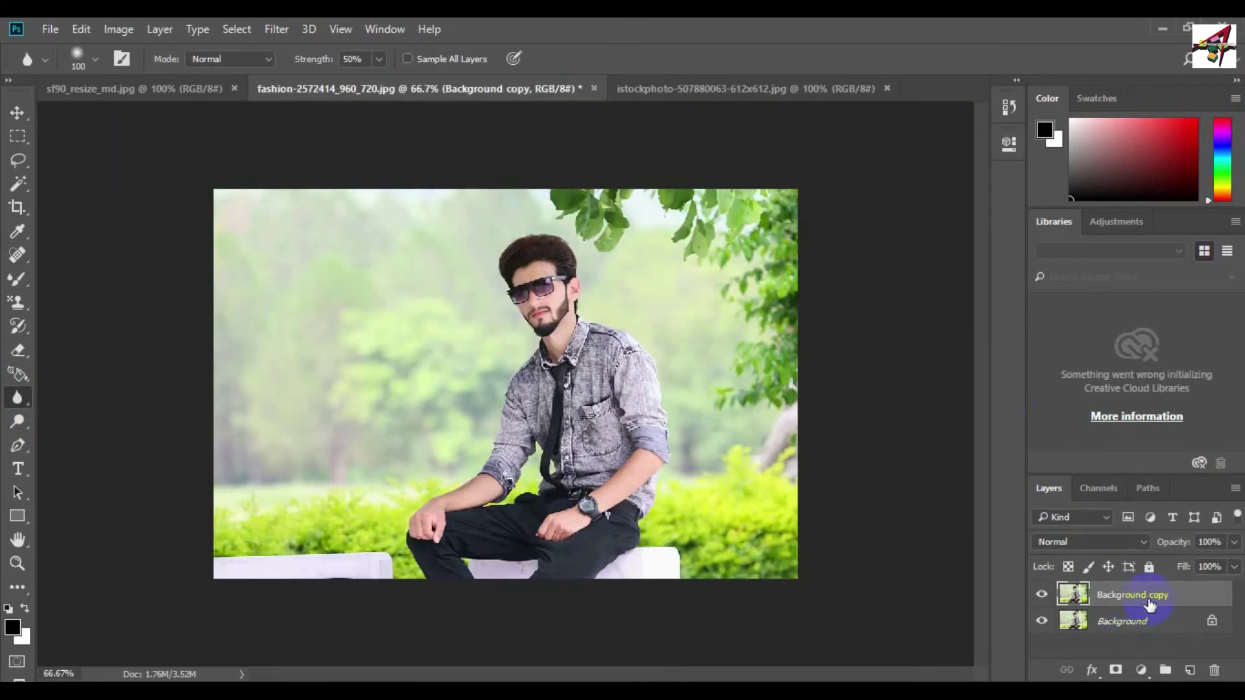
# Blur the foliage at the top right of the fashion photo's copy layer
pyautogui.click(47, 400)
pyautogui.click(778, 233)
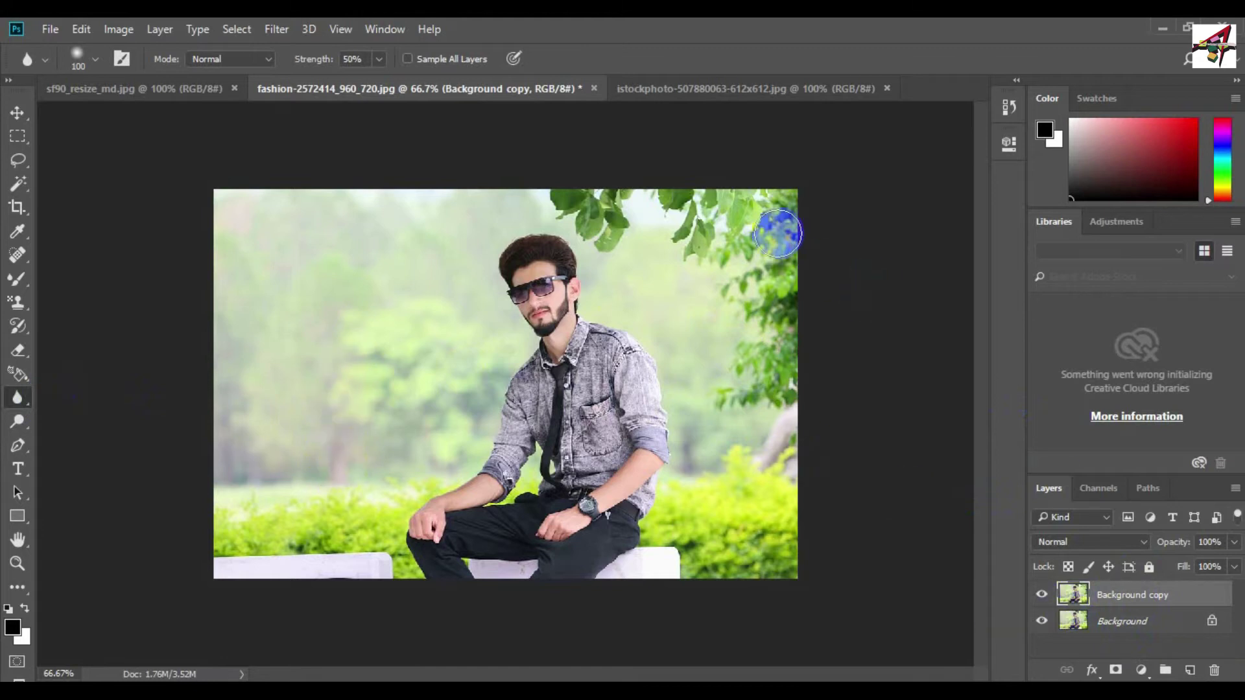
pyautogui.moveTo(778, 233); pyautogui.dragTo(726, 313)
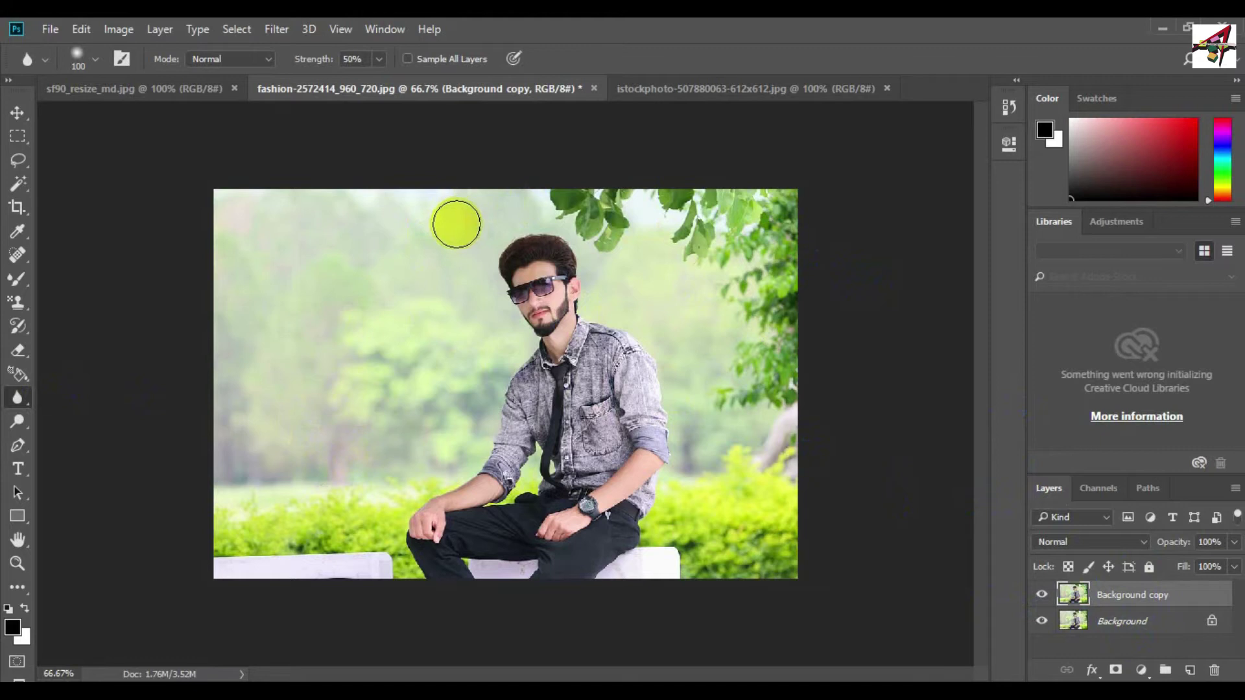
pyautogui.click(654, 230)
pyautogui.moveTo(654, 230); pyautogui.dragTo(654, 234)
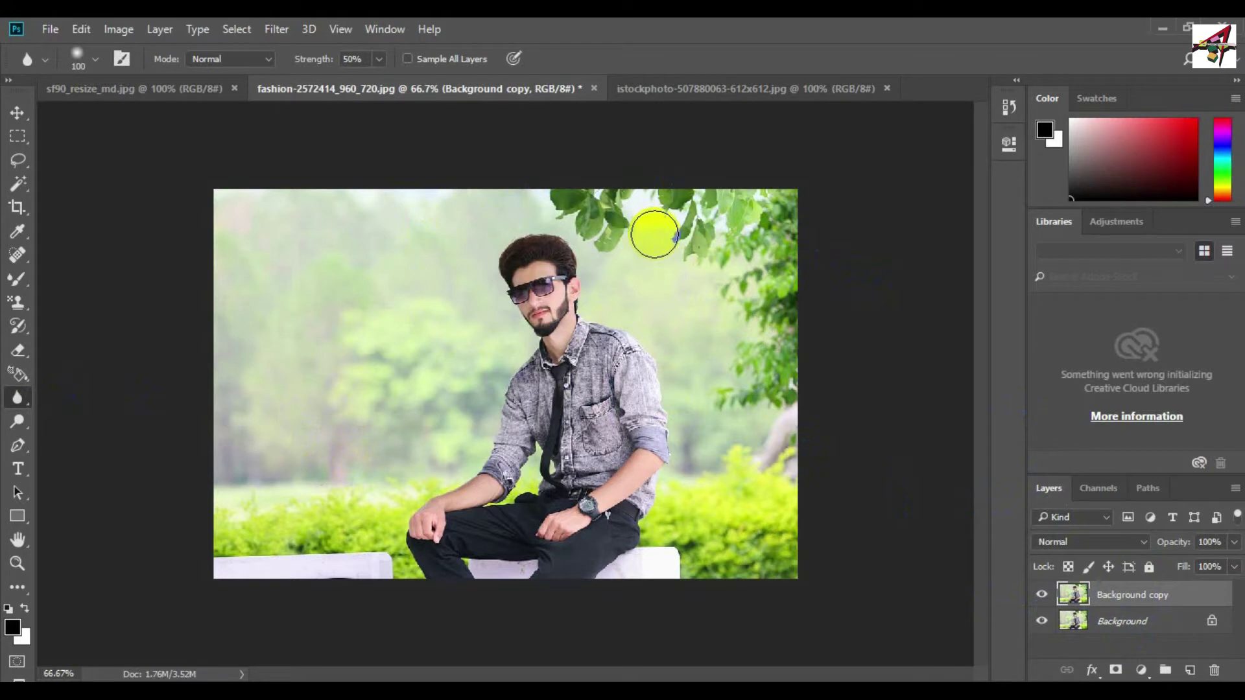
pyautogui.moveTo(654, 233); pyautogui.dragTo(556, 208)
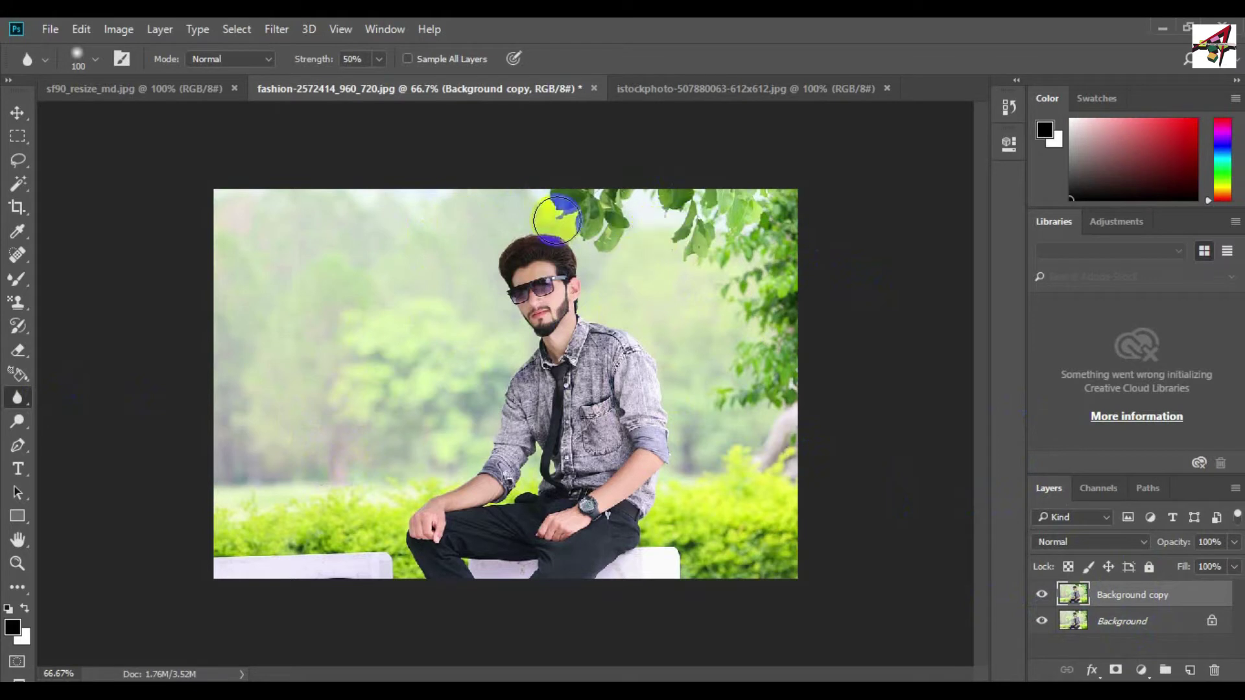
pyautogui.moveTo(662, 261)
pyautogui.mouseDown()
pyautogui.moveTo(599, 199)
pyautogui.moveTo(611, 208)
pyautogui.mouseUp()
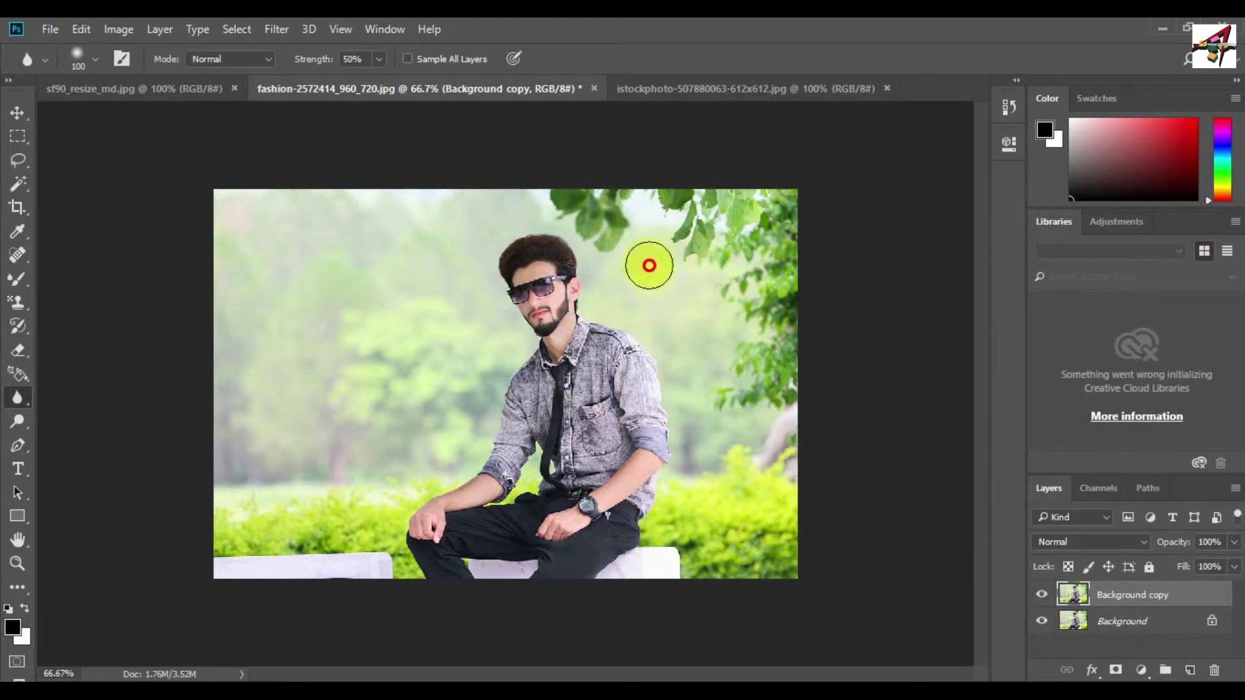
pyautogui.moveTo(687, 257); pyautogui.dragTo(747, 360)
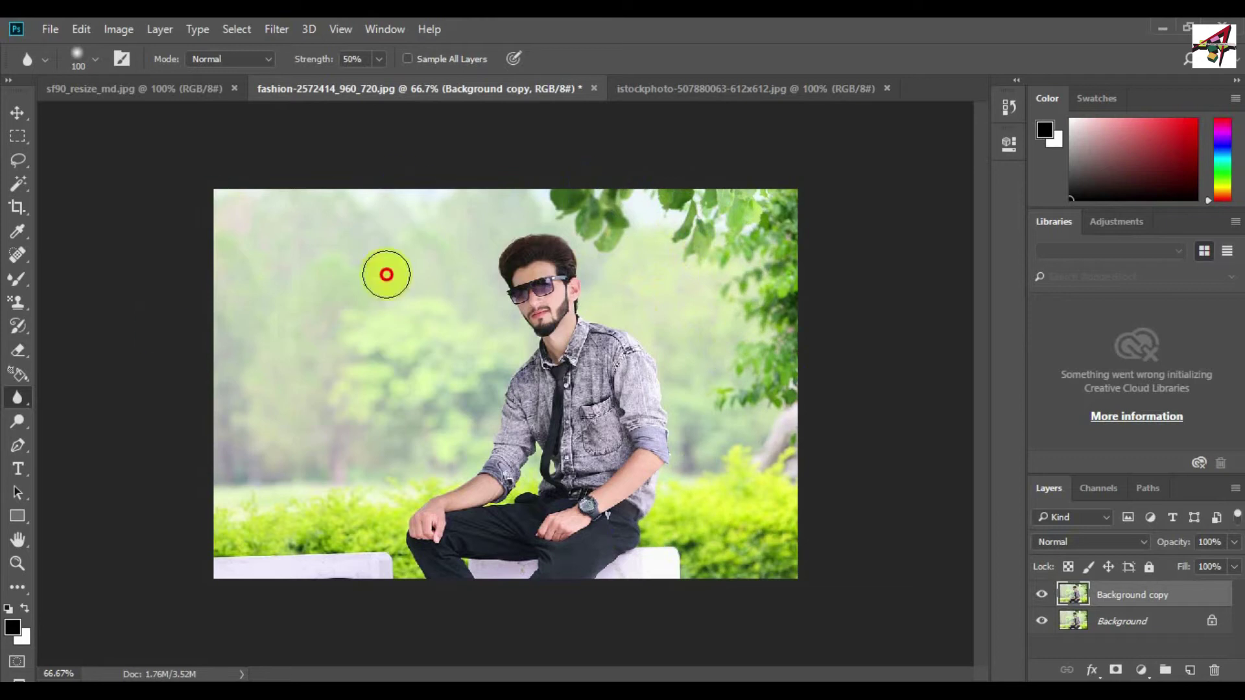
# Blur the bench, lower bushes and the background across the top of the image
pyautogui.click(308, 573)
pyautogui.moveTo(309, 572); pyautogui.dragTo(411, 492)
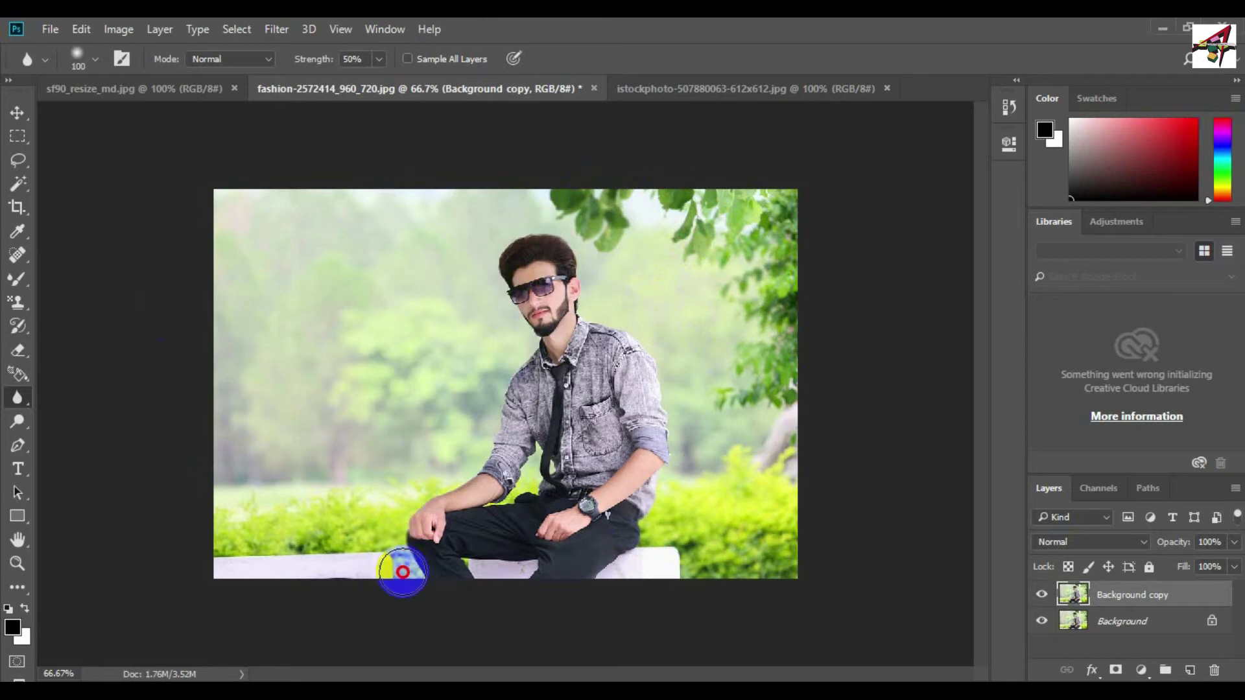
pyautogui.moveTo(403, 570)
pyautogui.mouseDown()
pyautogui.moveTo(383, 517)
pyautogui.moveTo(648, 547)
pyautogui.moveTo(275, 584)
pyautogui.moveTo(386, 503)
pyautogui.mouseUp()
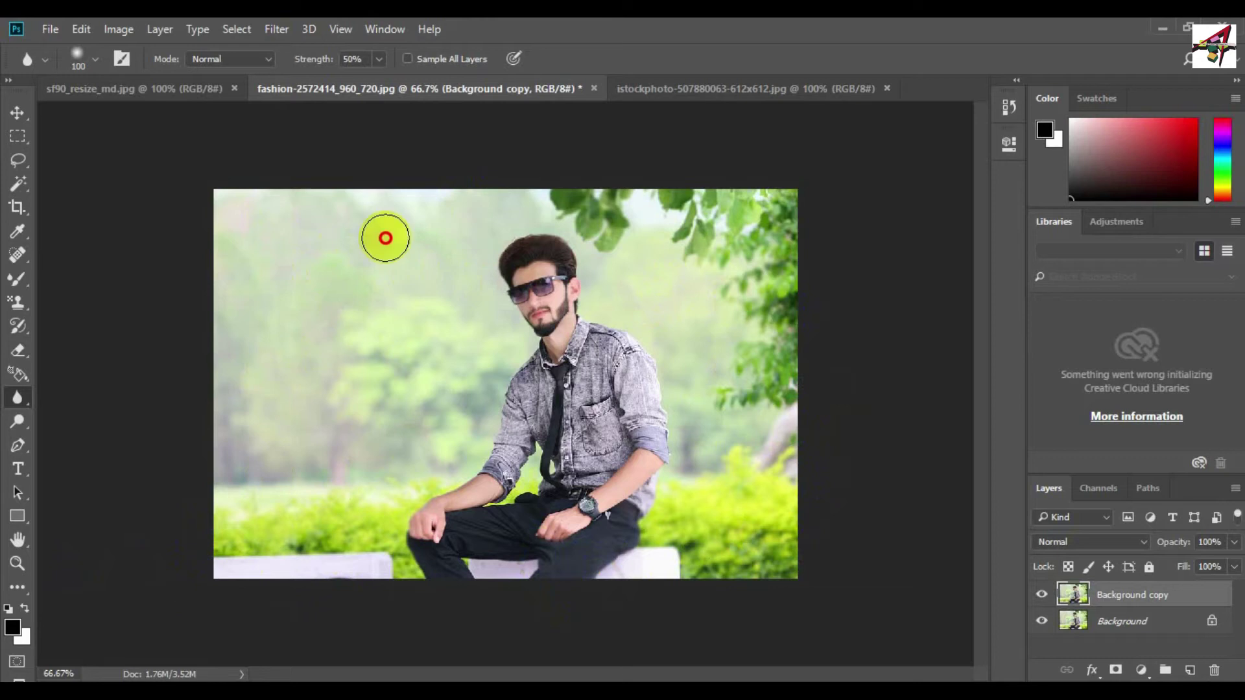
pyautogui.moveTo(384, 236)
pyautogui.mouseDown()
pyautogui.moveTo(314, 153)
pyautogui.moveTo(181, 200)
pyautogui.moveTo(570, 222)
pyautogui.moveTo(506, 200)
pyautogui.moveTo(709, 195)
pyautogui.moveTo(588, 234)
pyautogui.mouseUp()
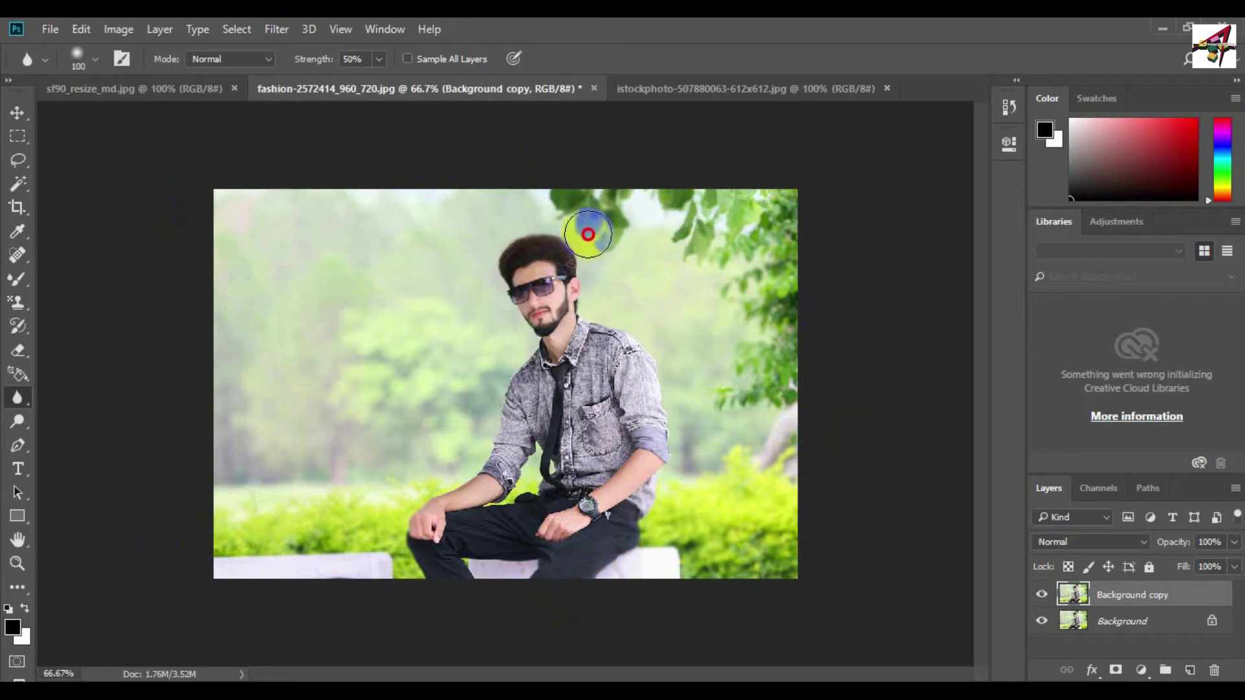
# Raise the Blur tool strength from 50% to 77%, then to 100%
pyautogui.click(379, 59)
pyautogui.moveTo(379, 81); pyautogui.dragTo(405, 81)
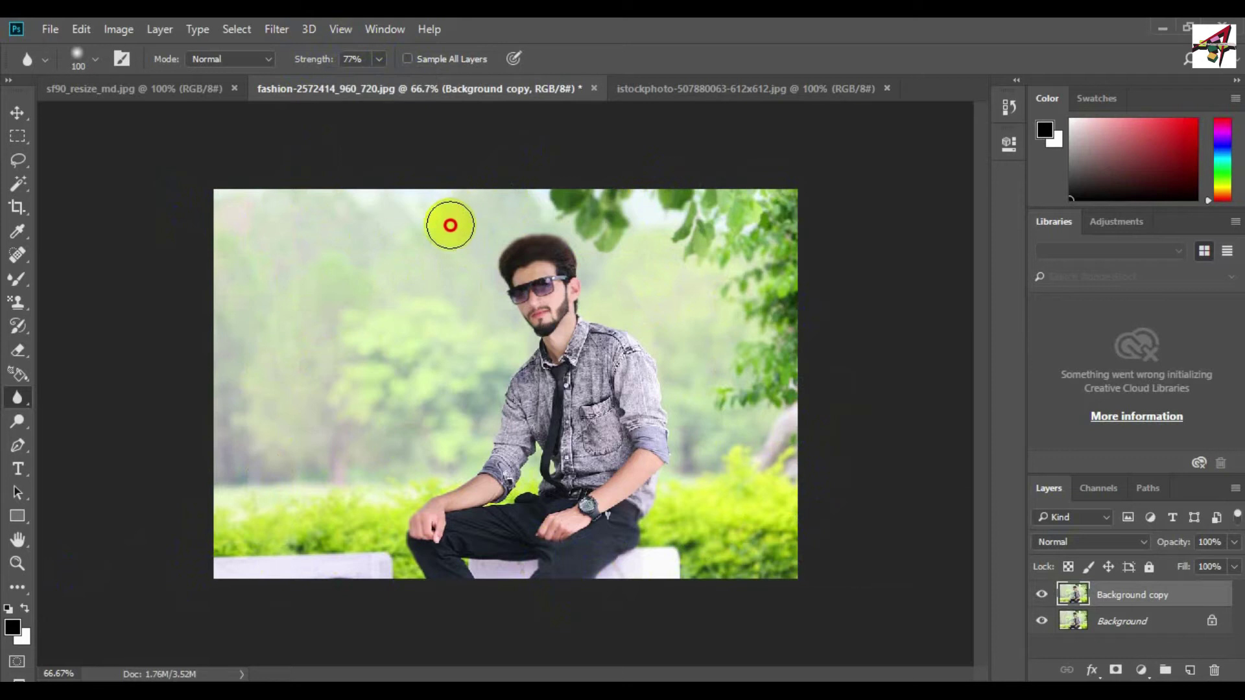
pyautogui.click(378, 59)
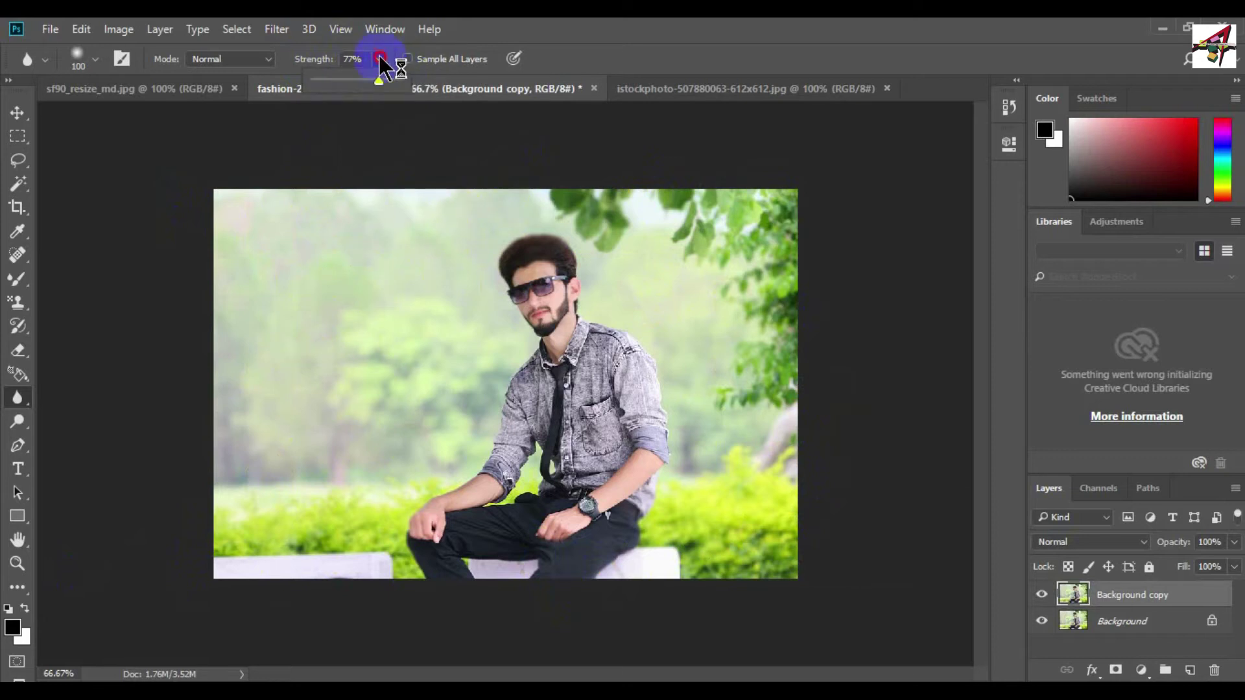
pyautogui.moveTo(389, 81); pyautogui.dragTo(415, 98)
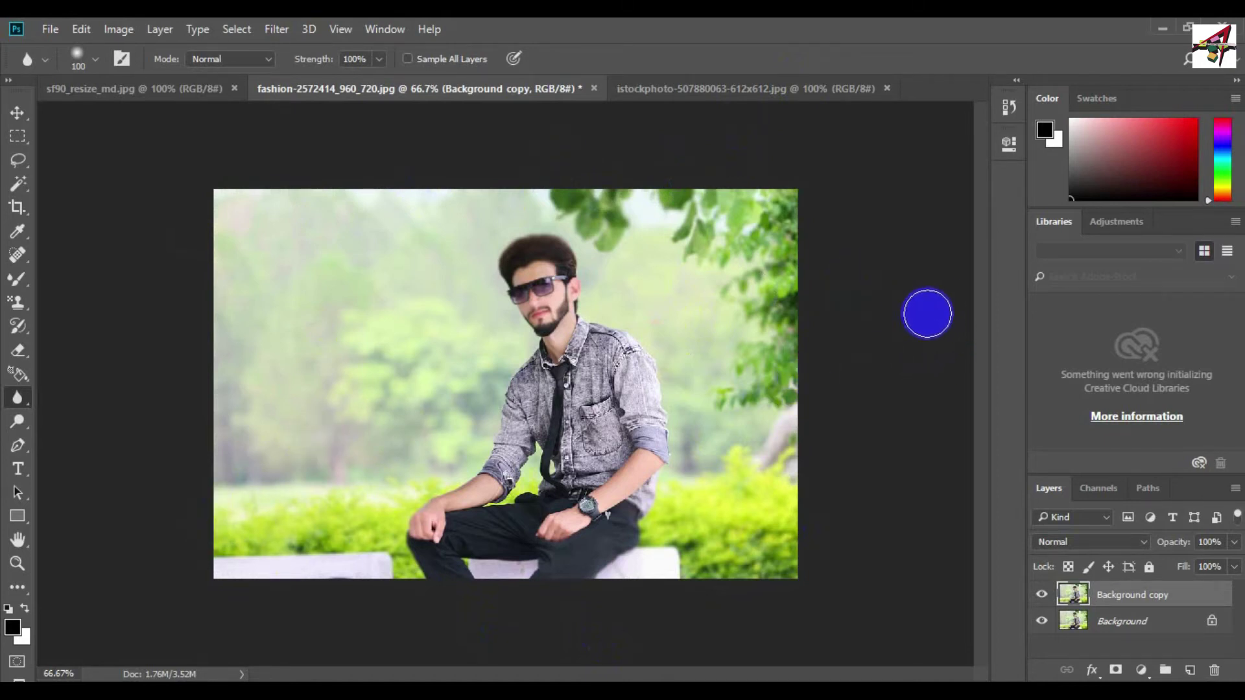
# Toggle the Background copy layer's visibility to compare blurred and original, leaving it hidden
pyautogui.click(1042, 595)
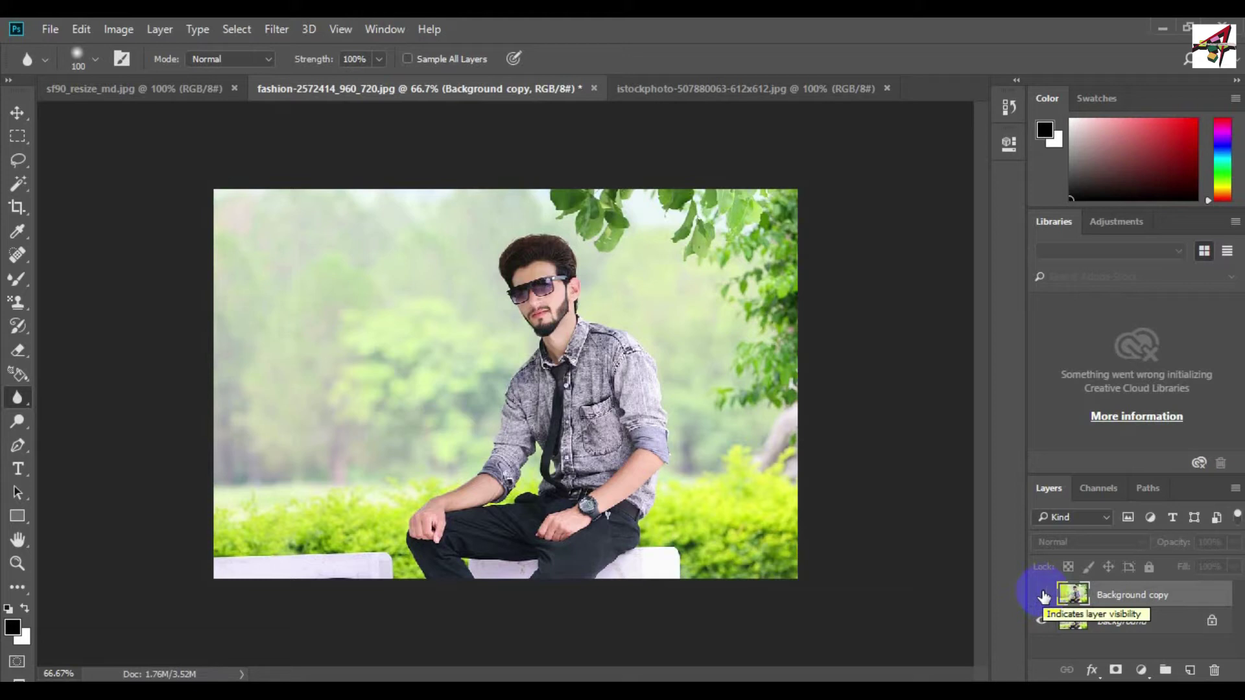
pyautogui.click(1041, 594)
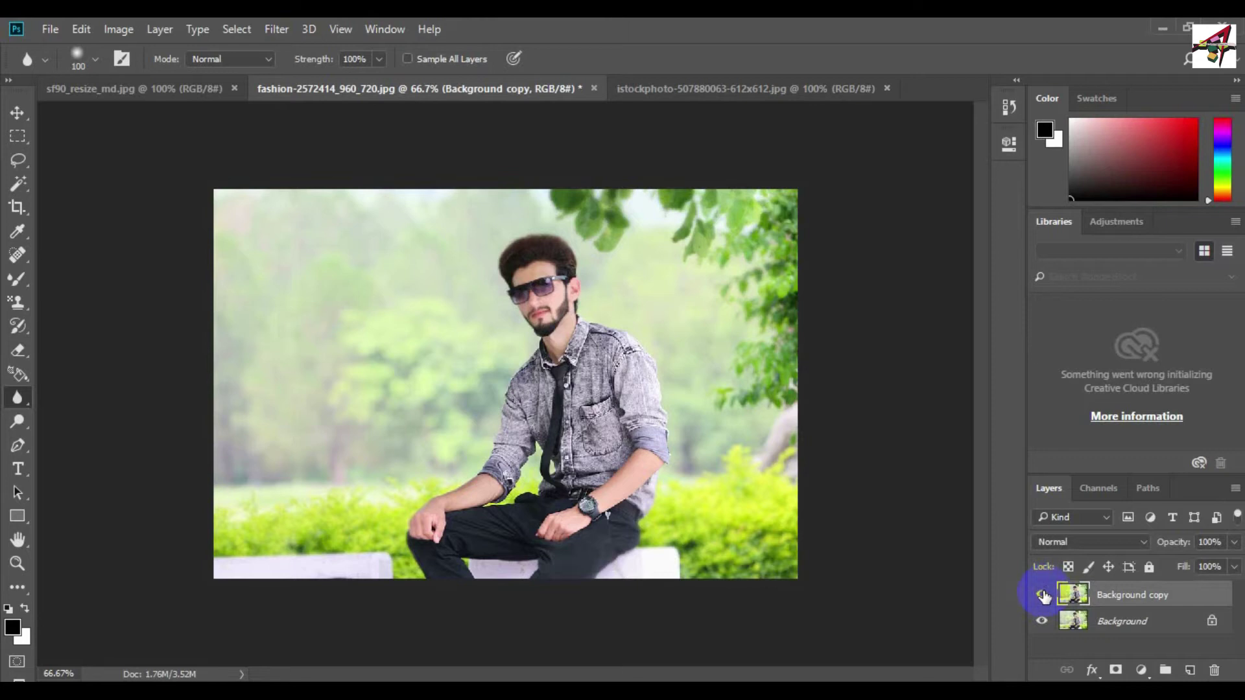
pyautogui.click(1042, 595)
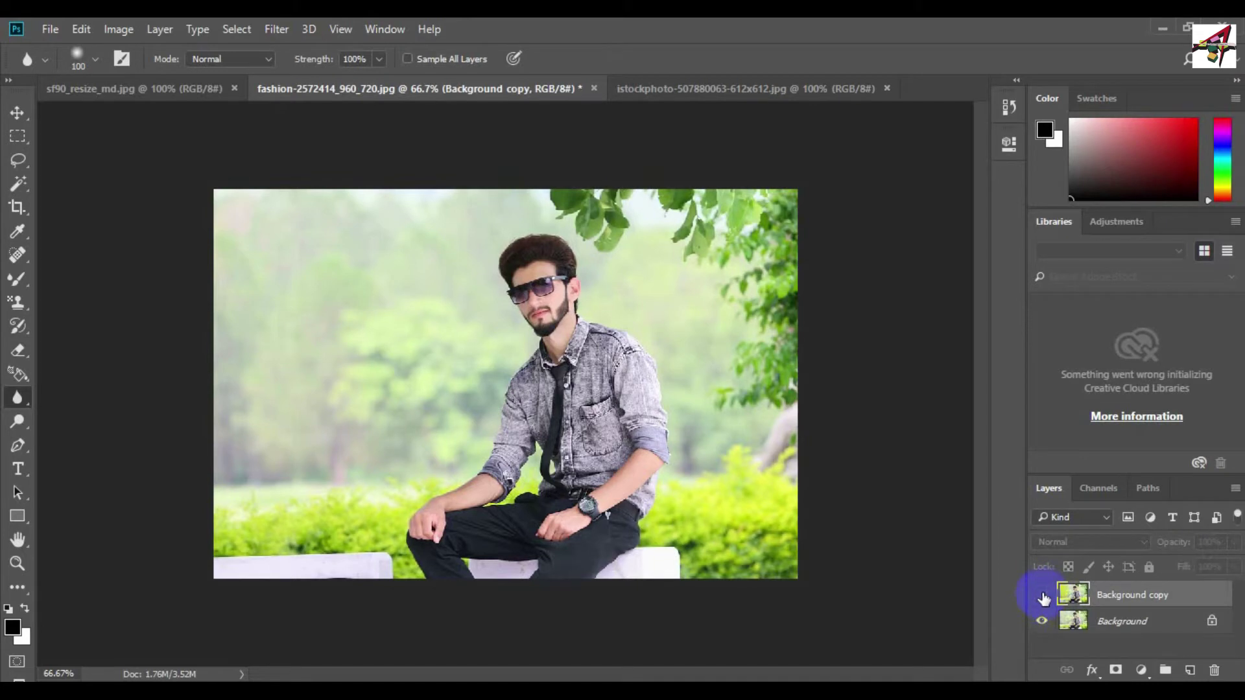
pyautogui.click(1042, 595)
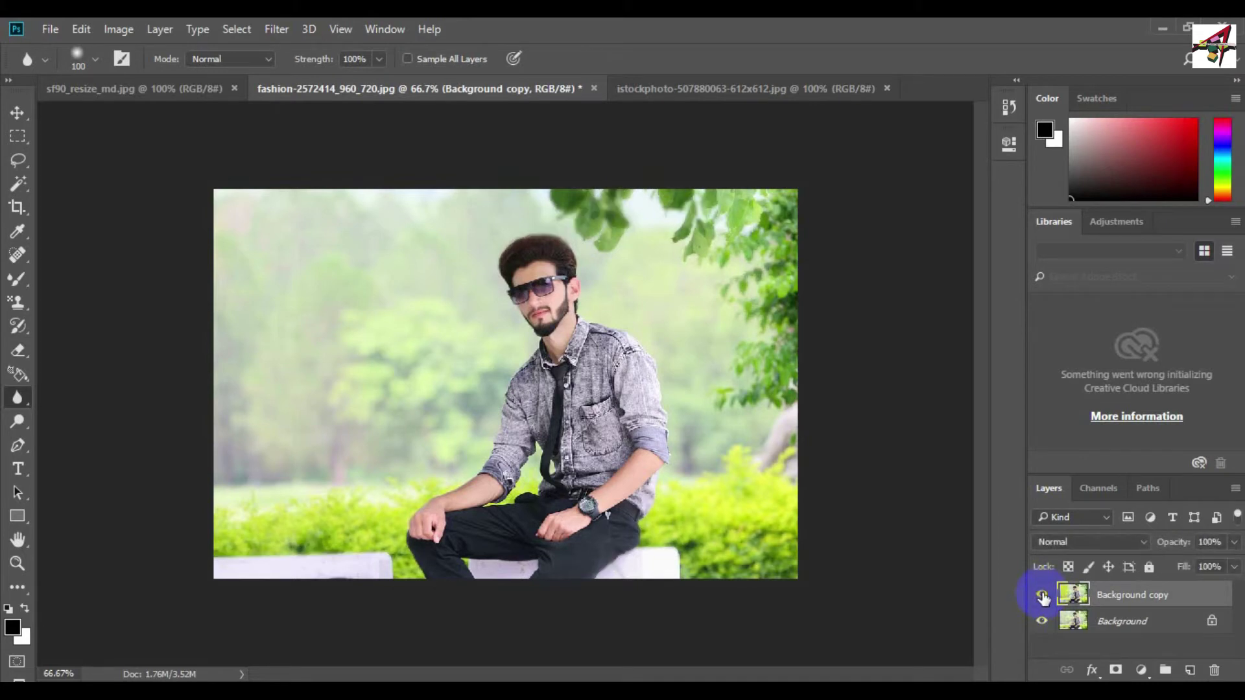
pyautogui.click(1042, 595)
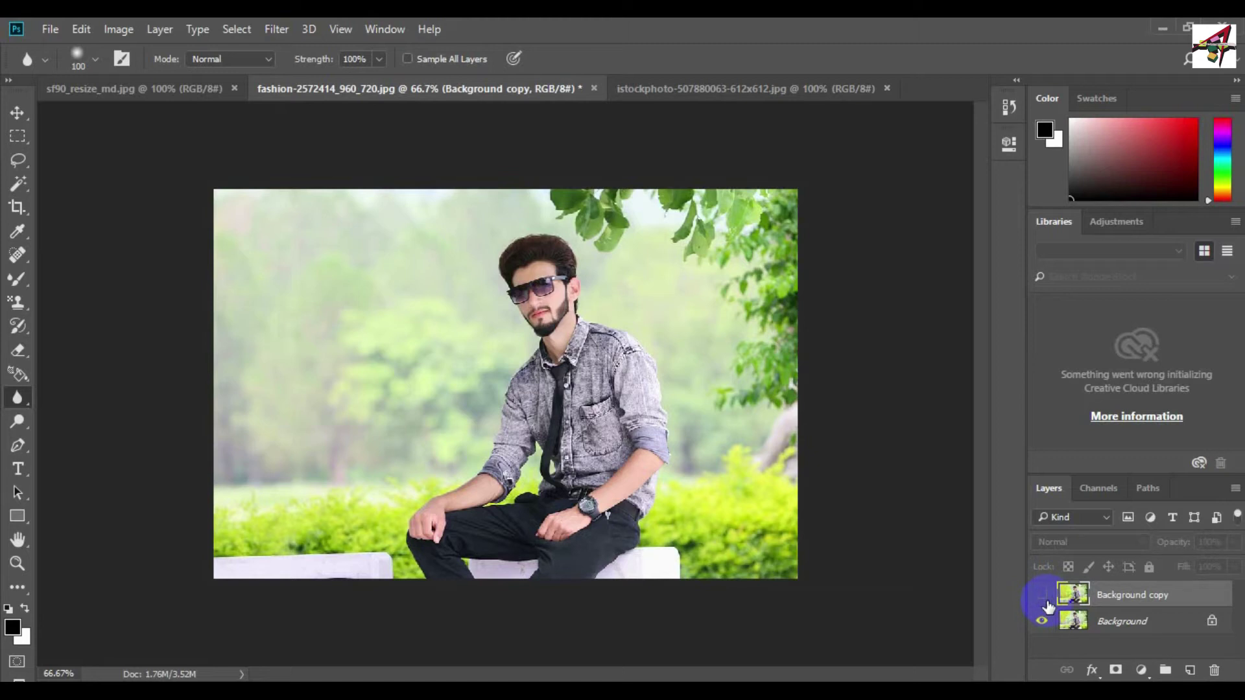
pyautogui.moveTo(733, 365); pyautogui.dragTo(693, 195)
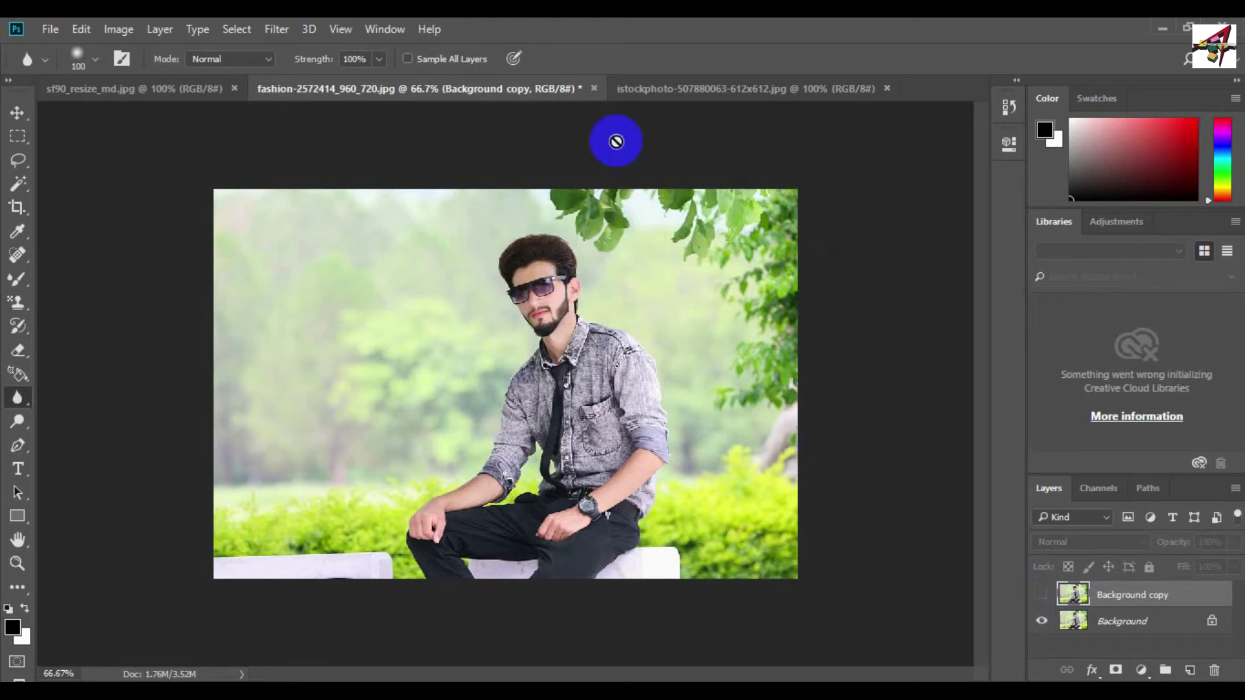
# Switch to the car photo 394153.jpg and choose the Magnetic Lasso tool
pyautogui.click(668, 91)
pyautogui.click(499, 105)
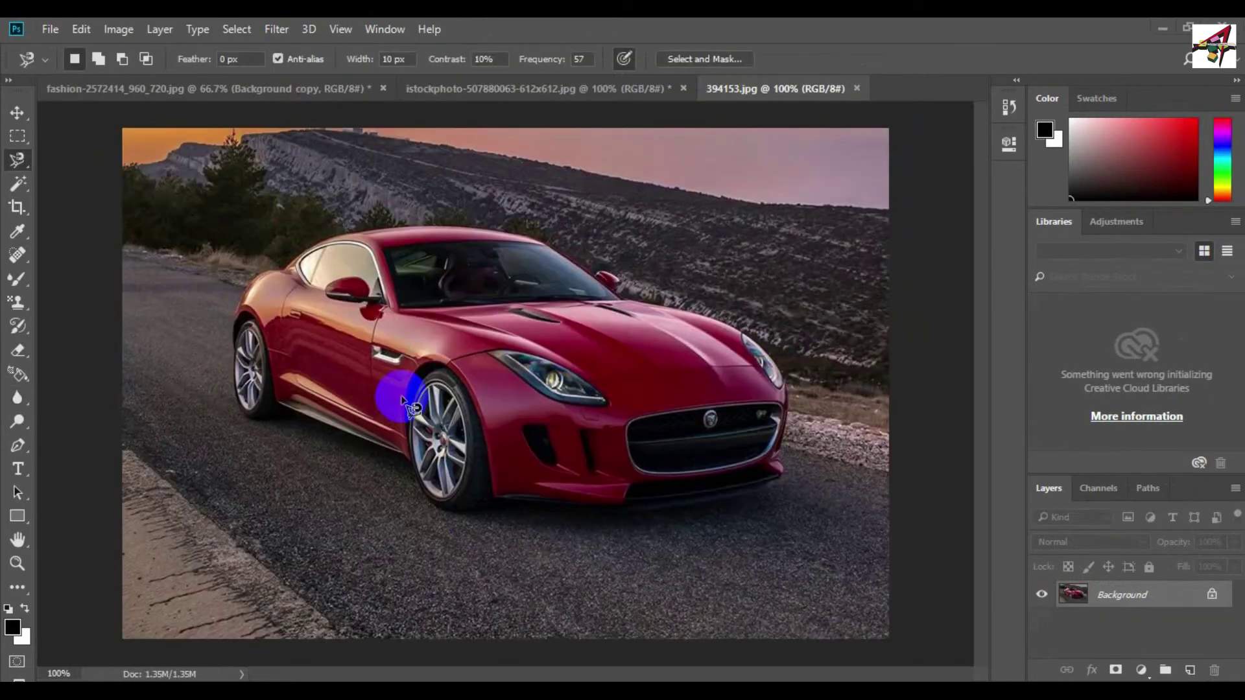
pyautogui.moveTo(402, 399); pyautogui.dragTo(404, 324)
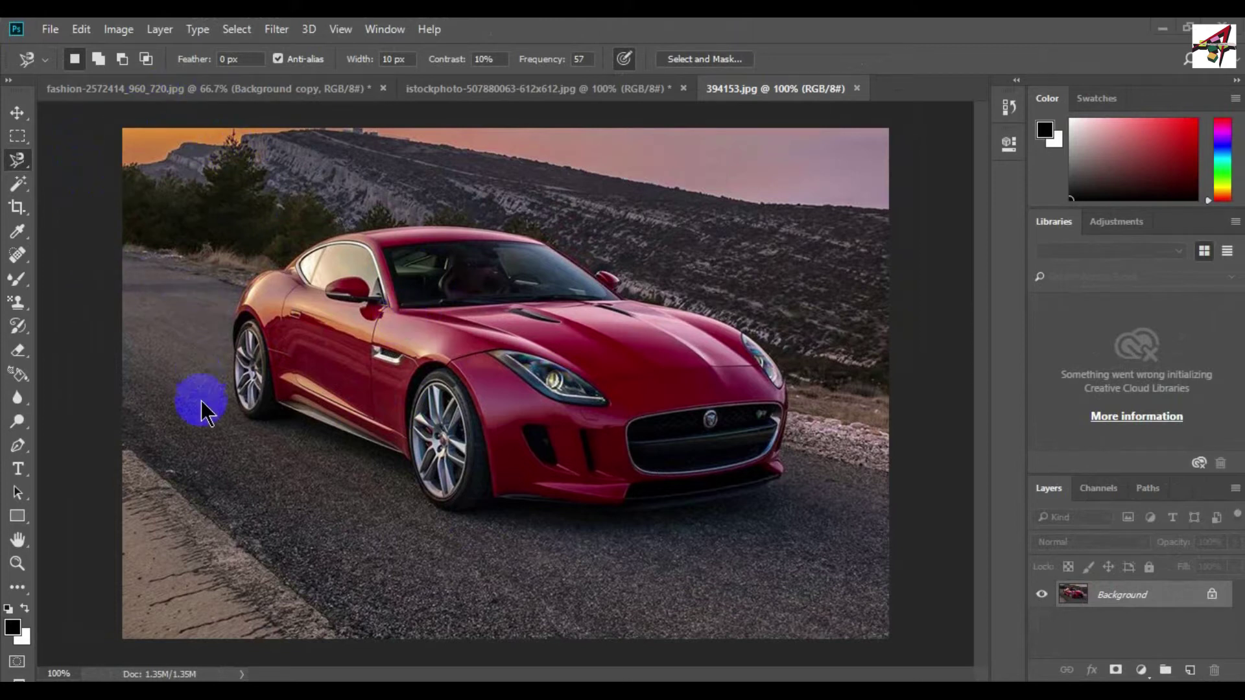
pyautogui.rightClick(19, 162)
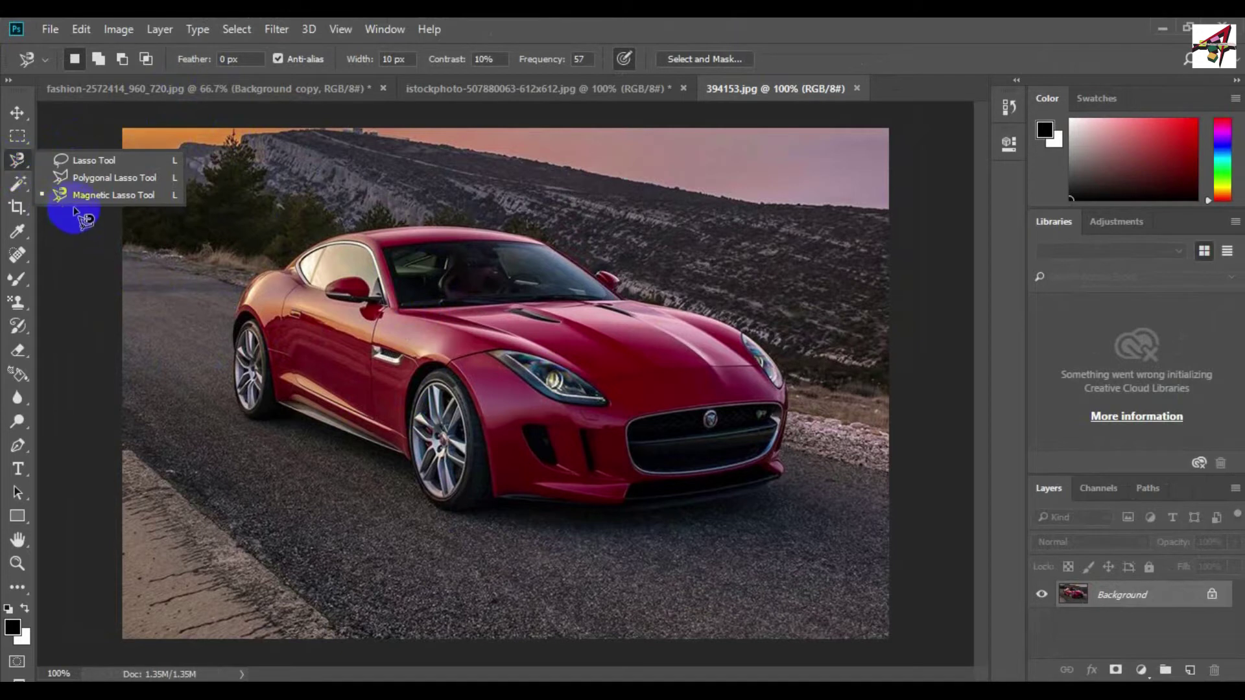
pyautogui.click(97, 195)
# Trace a loose closed selection around the red sports car and bring up the Filter list
pyautogui.click(210, 413)
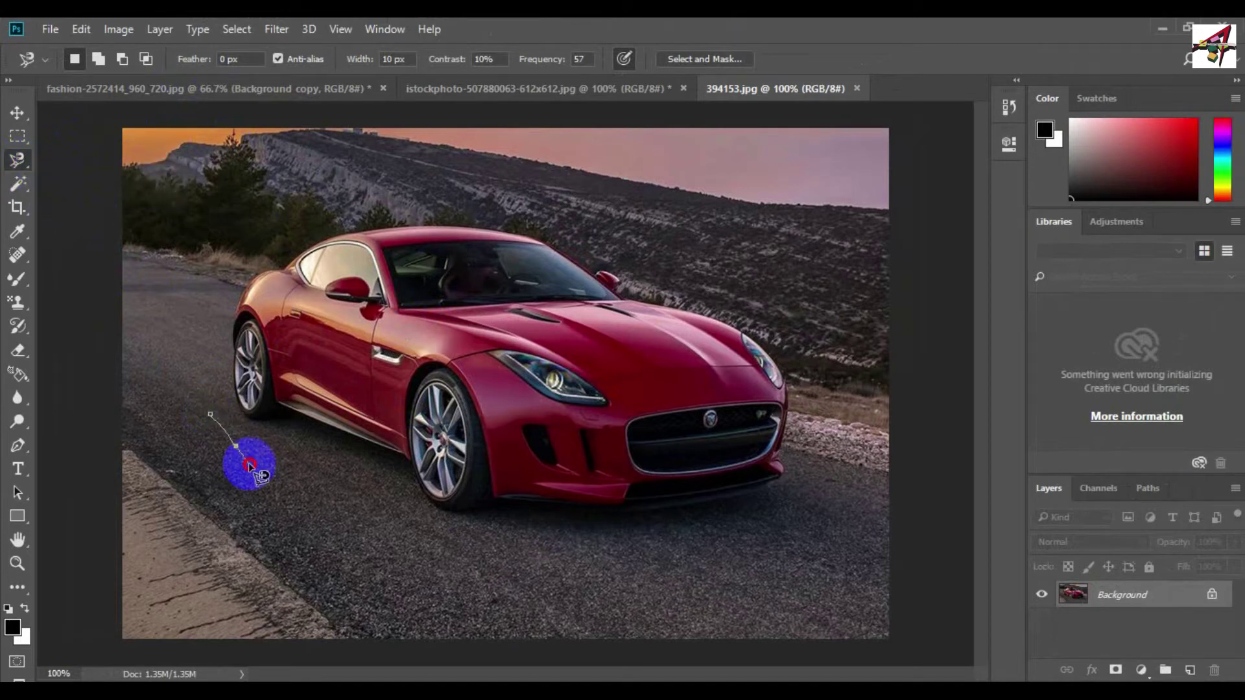
pyautogui.moveTo(569, 561)
pyautogui.mouseDown()
pyautogui.moveTo(750, 542)
pyautogui.moveTo(806, 489)
pyautogui.moveTo(817, 403)
pyautogui.moveTo(789, 311)
pyautogui.moveTo(650, 245)
pyautogui.moveTo(489, 203)
pyautogui.moveTo(372, 200)
pyautogui.moveTo(258, 243)
pyautogui.moveTo(208, 298)
pyautogui.moveTo(210, 414)
pyautogui.mouseUp()
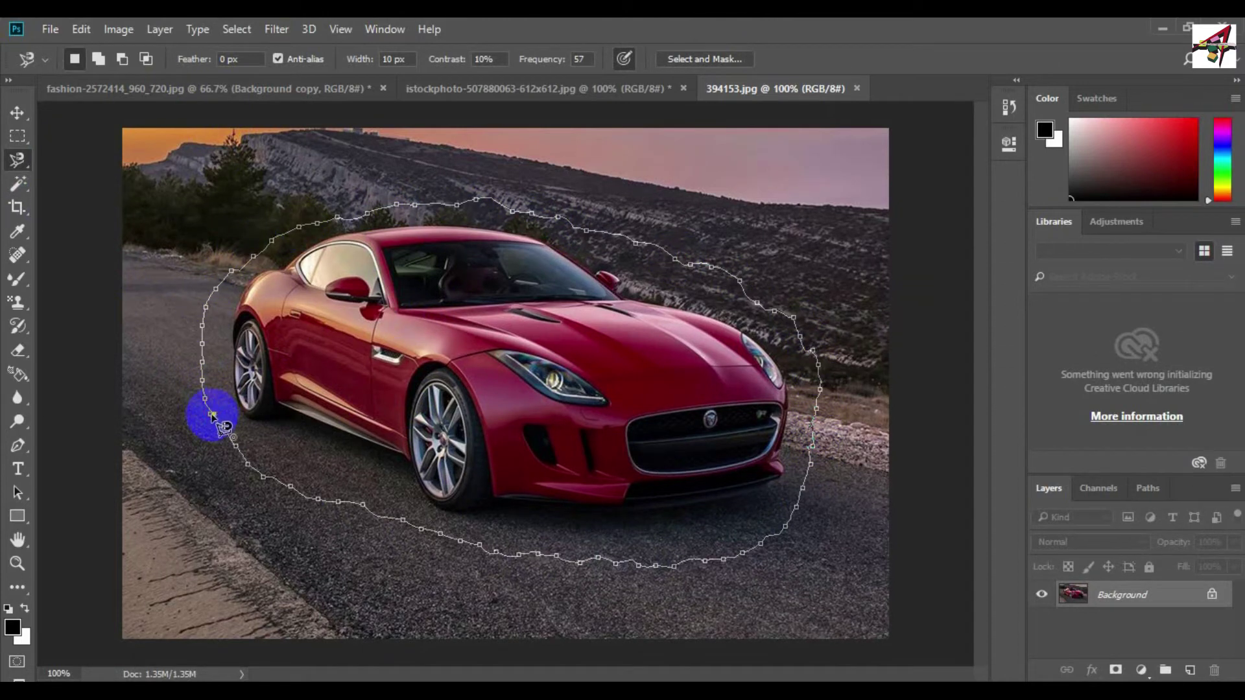
pyautogui.click(209, 415)
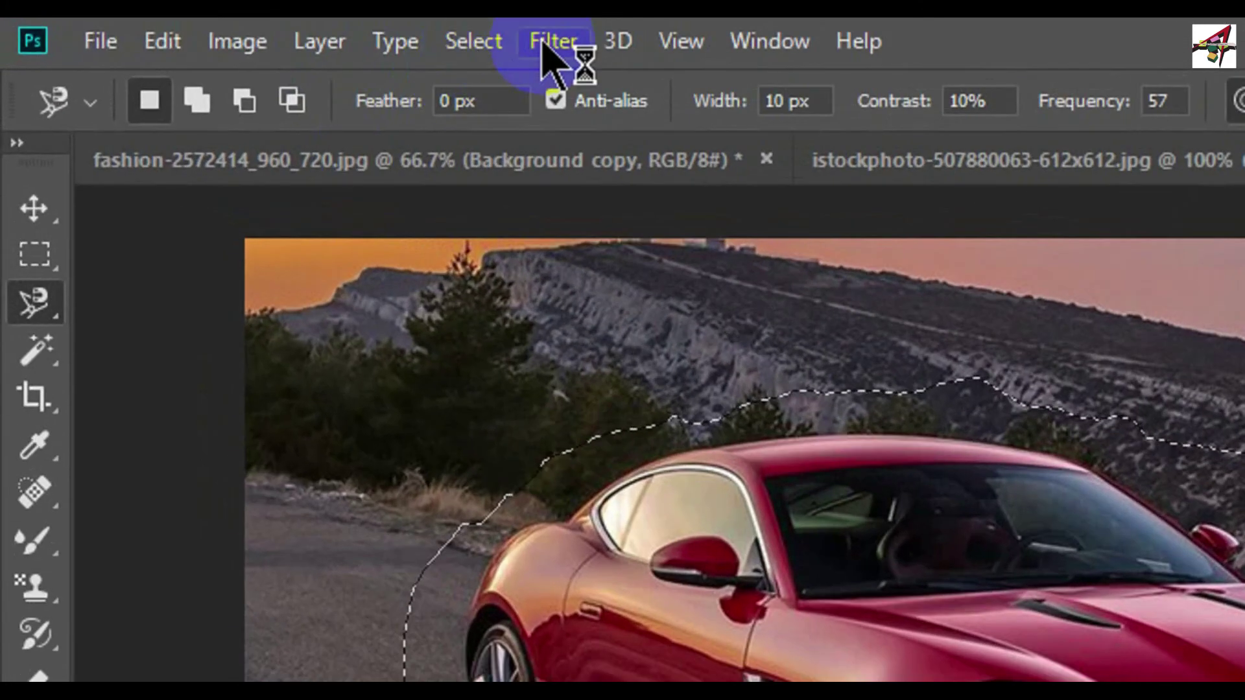
pyautogui.click(548, 42)
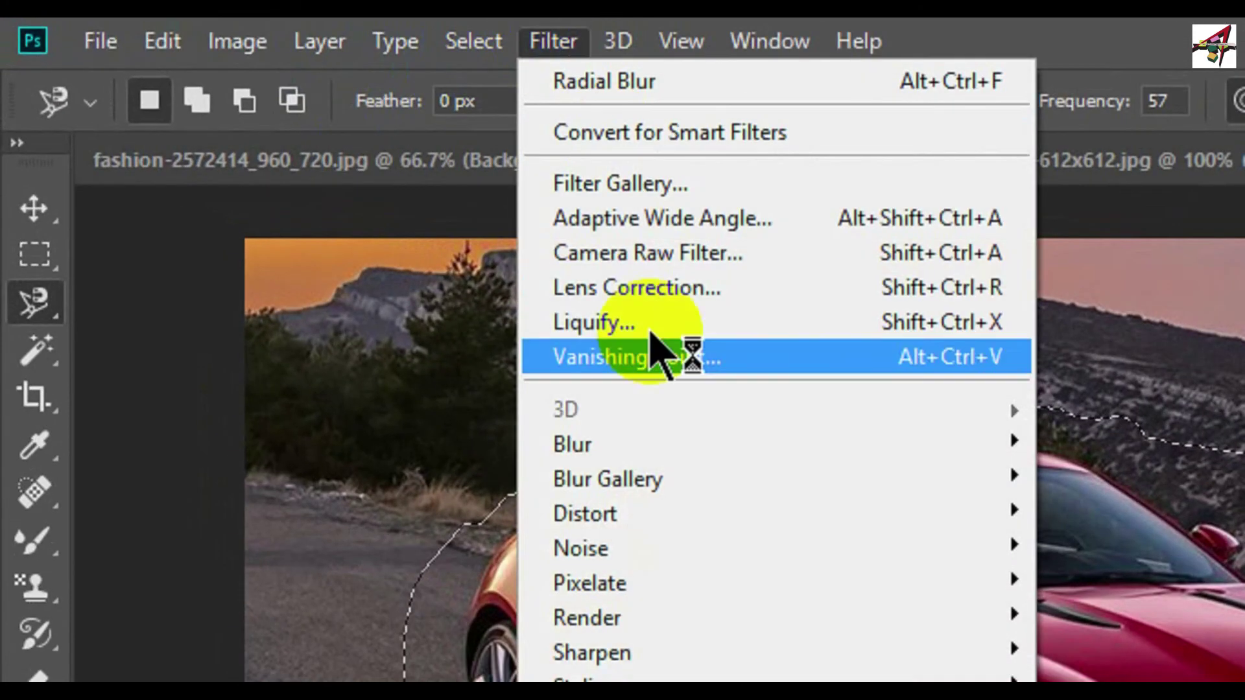
pyautogui.moveTo(768, 443)
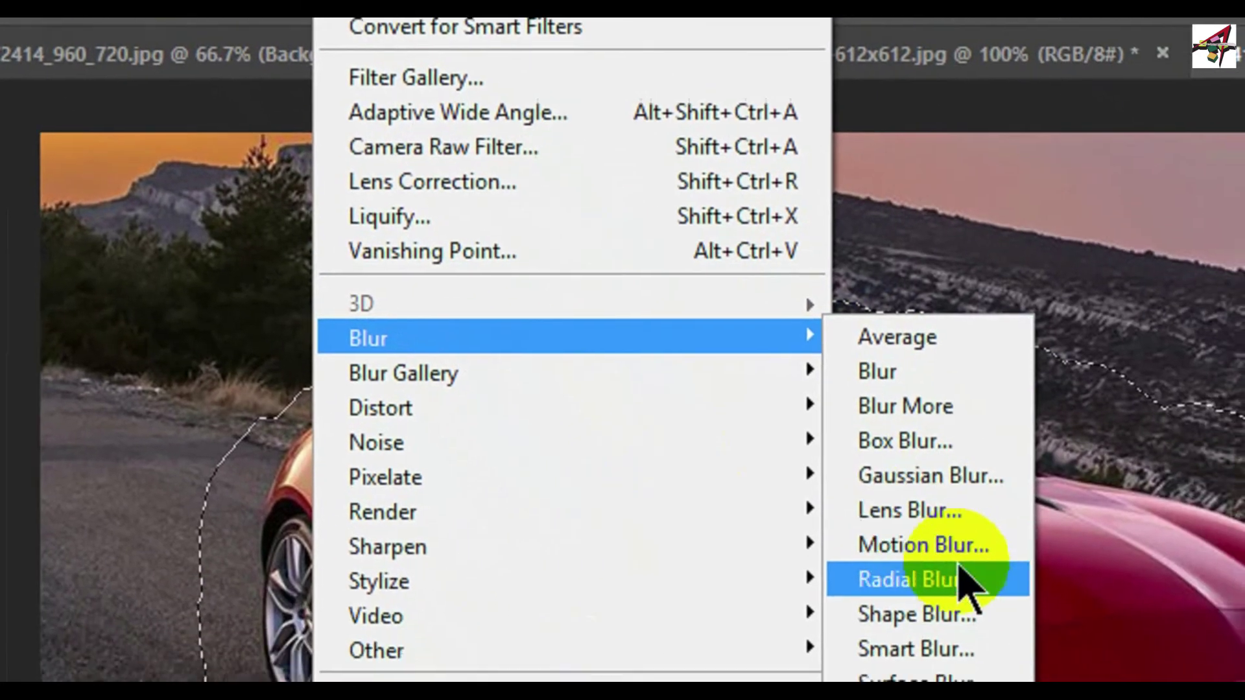
# Apply a Zoom Radial Blur (Best quality, amount 38) to the car, then undo it
pyautogui.click(972, 644)
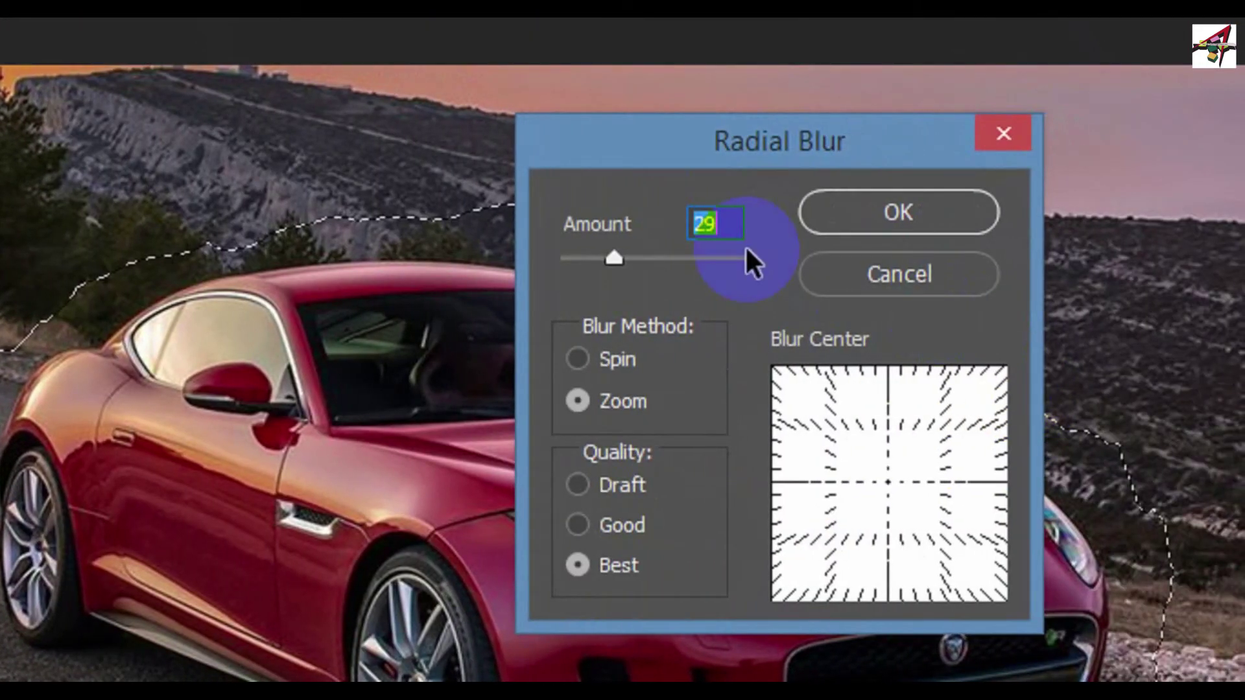
pyautogui.click(573, 358)
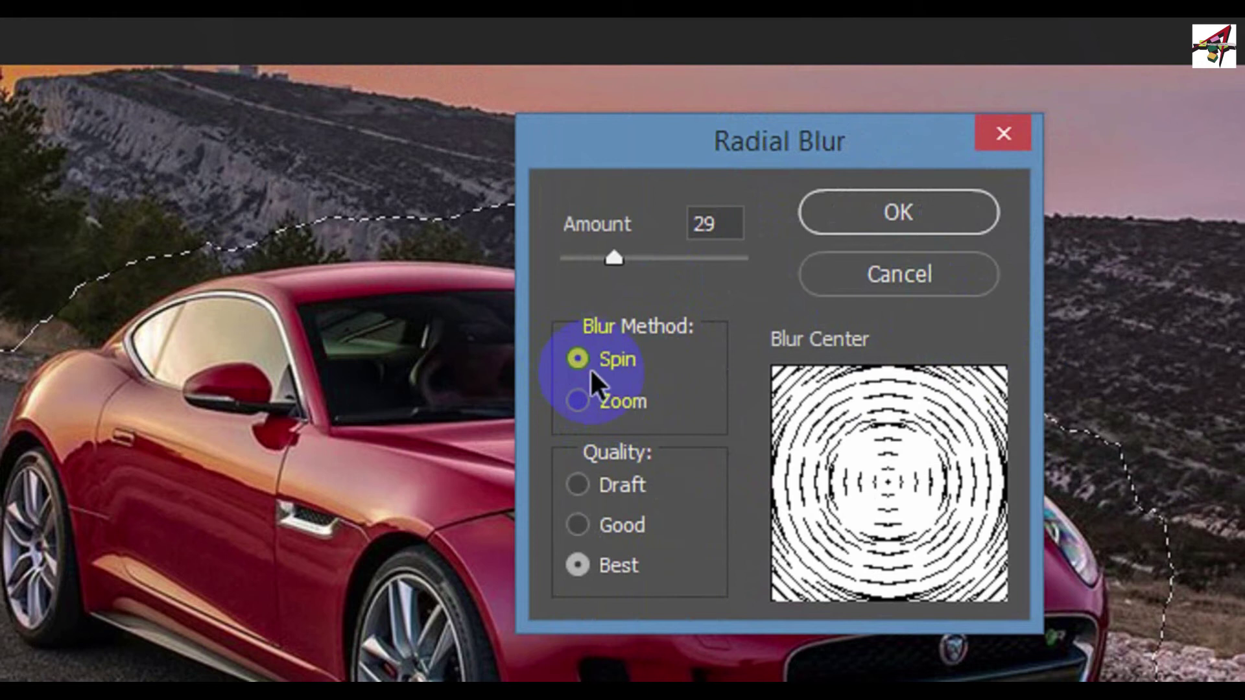
pyautogui.click(577, 403)
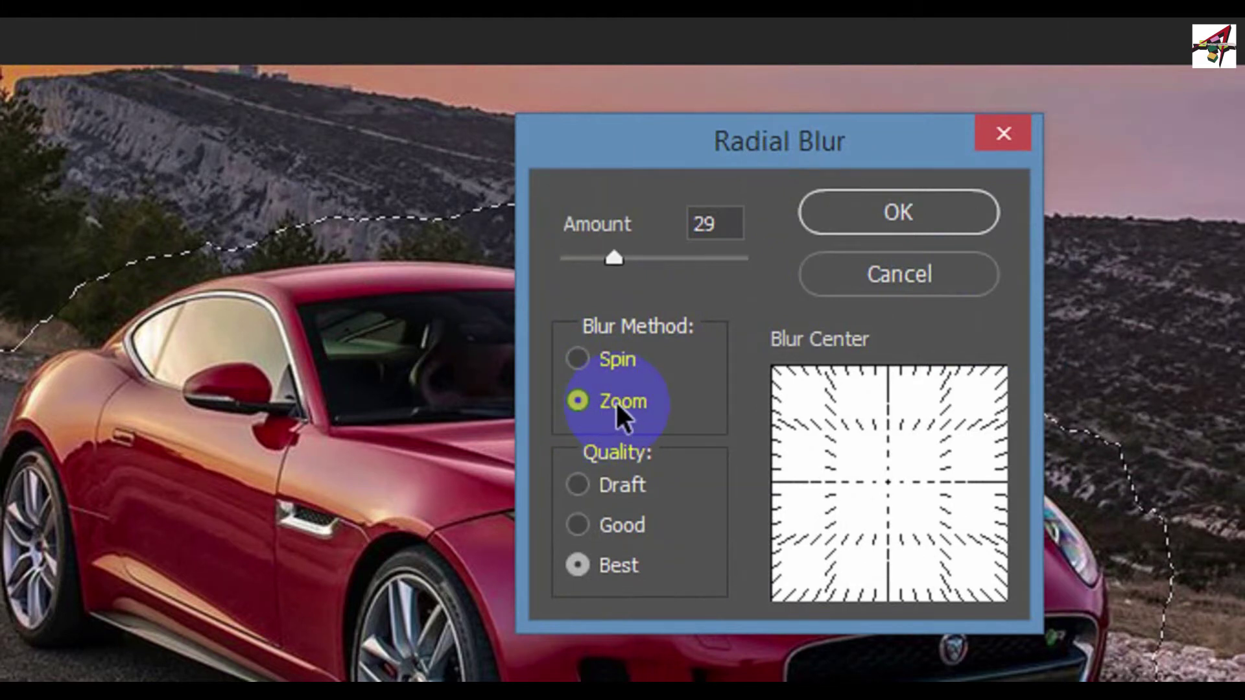
pyautogui.click(580, 524)
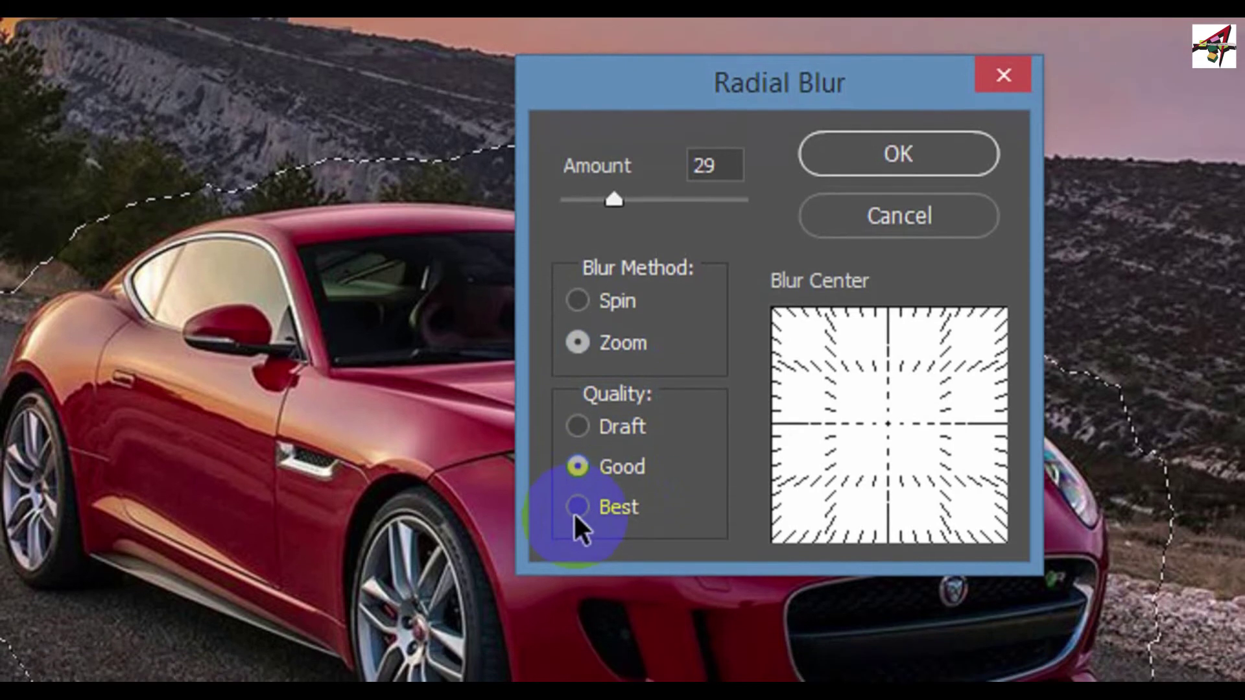
pyautogui.click(577, 524)
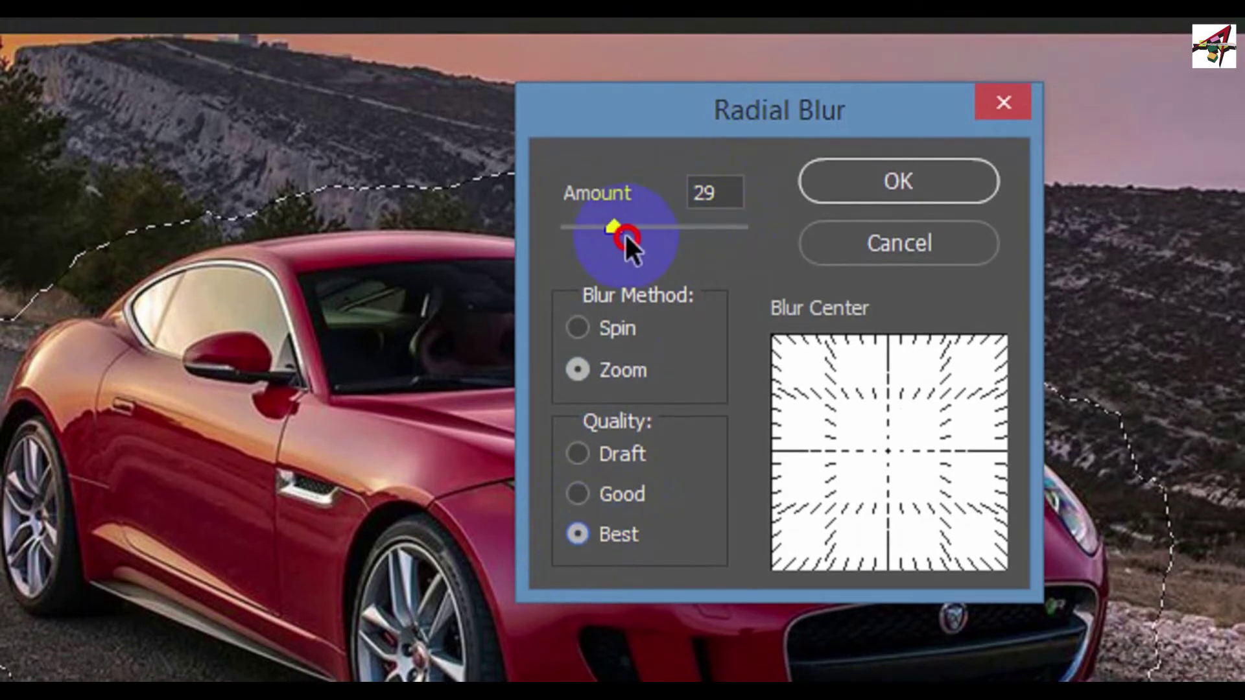
pyautogui.moveTo(619, 224); pyautogui.dragTo(635, 227)
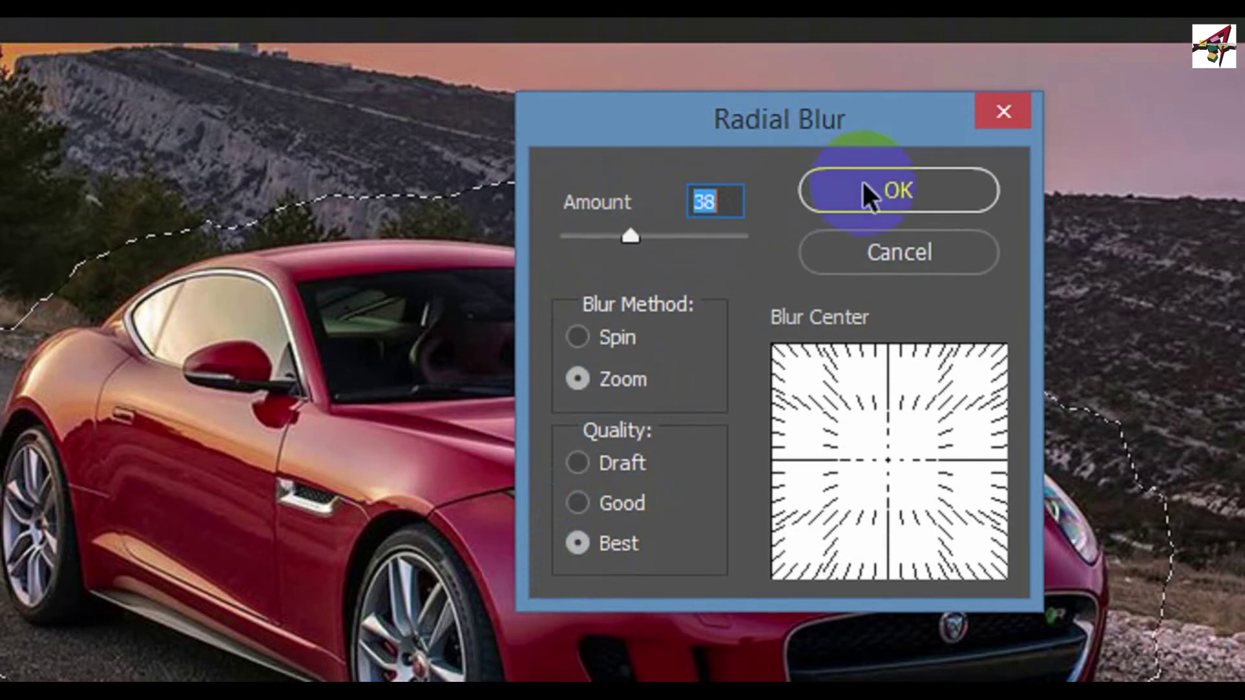
pyautogui.click(907, 188)
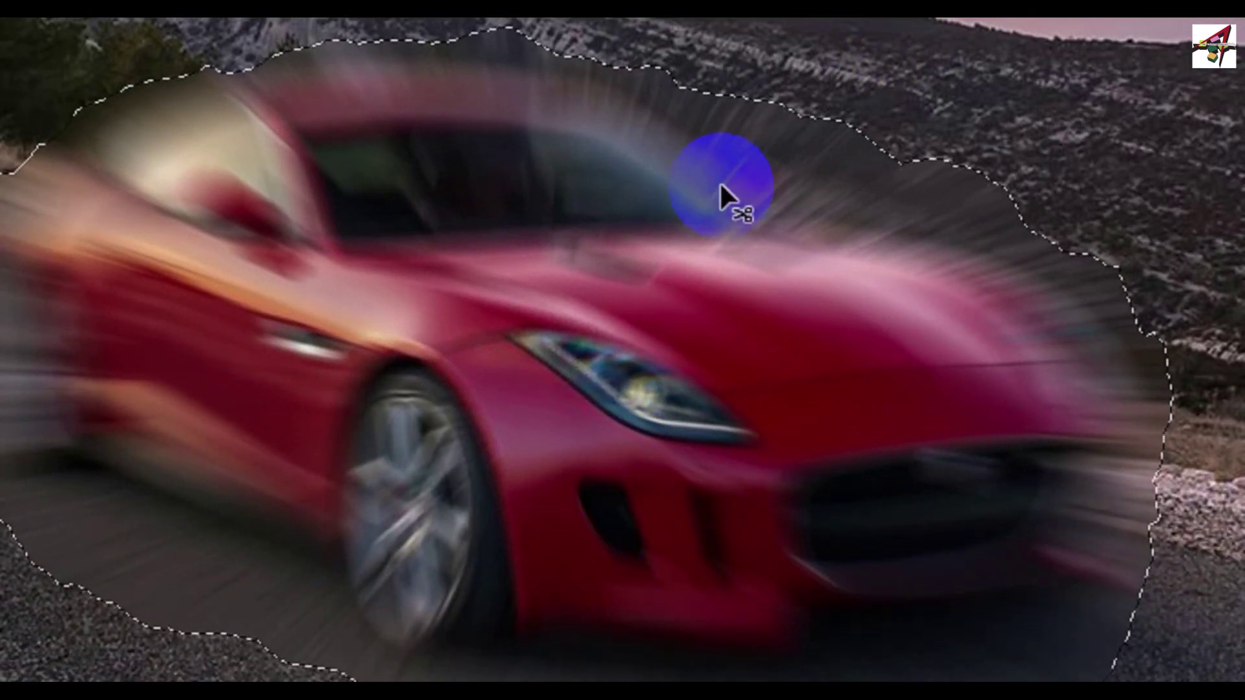
pyautogui.hotkey('ctrl', 'z')
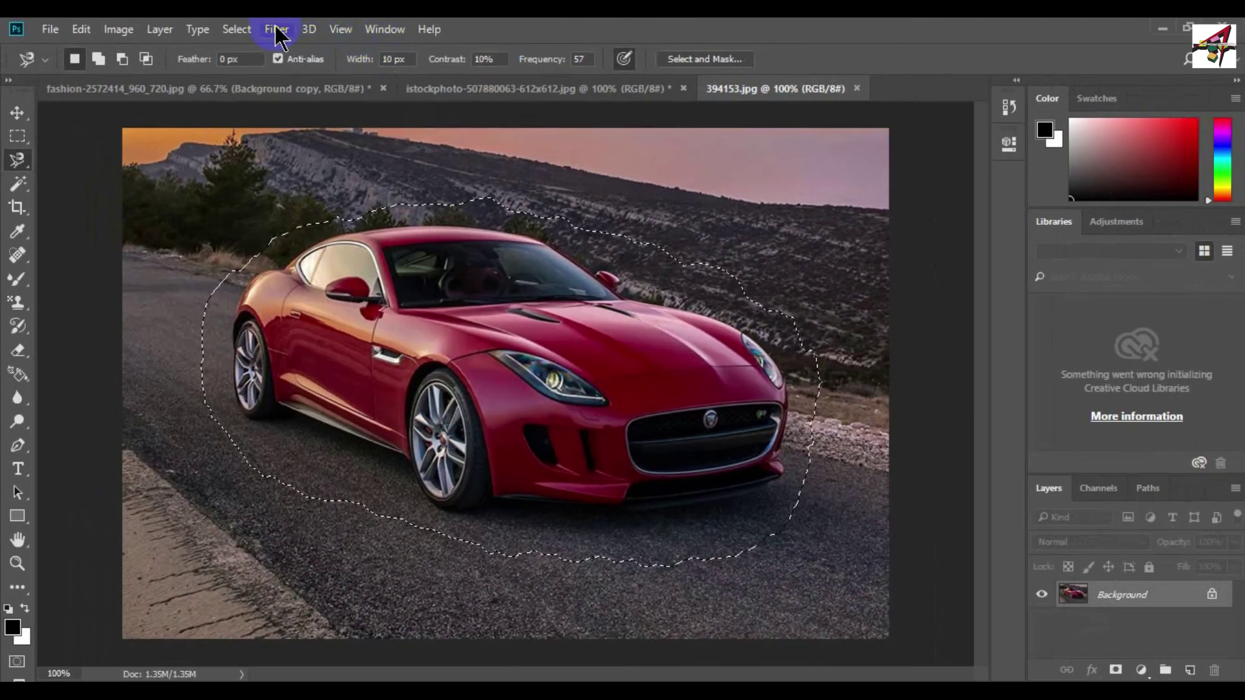
pyautogui.click(278, 33)
pyautogui.moveTo(286, 231)
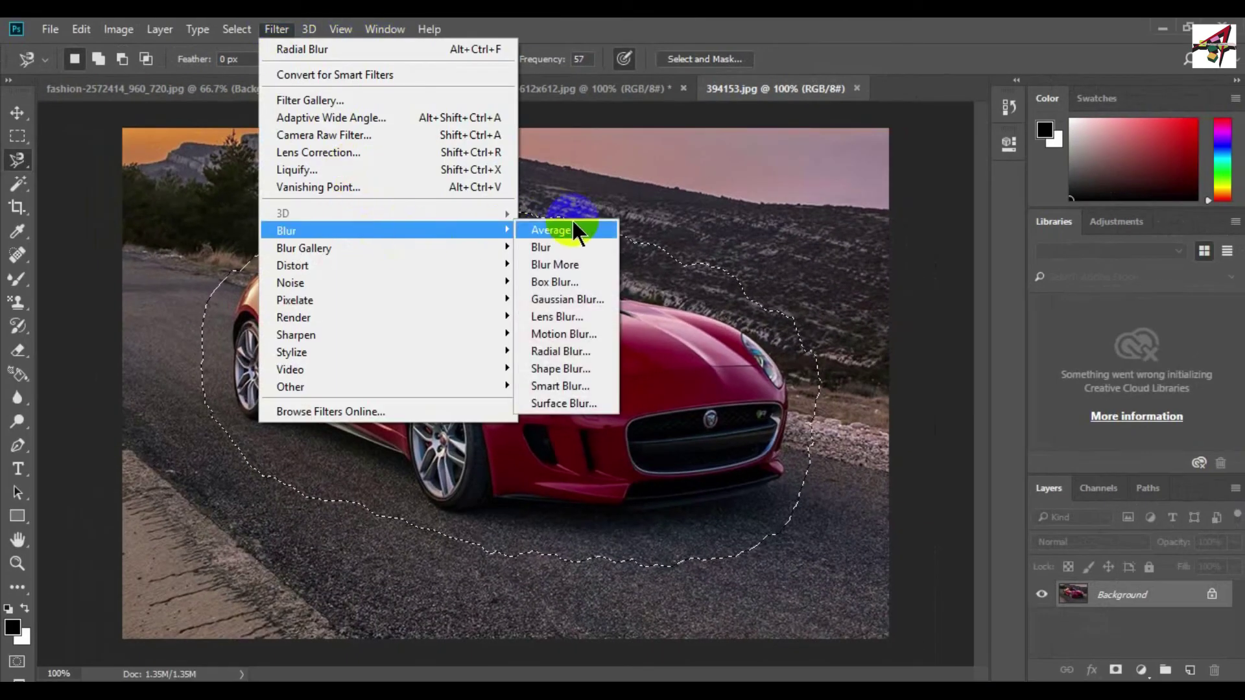
pyautogui.click(573, 350)
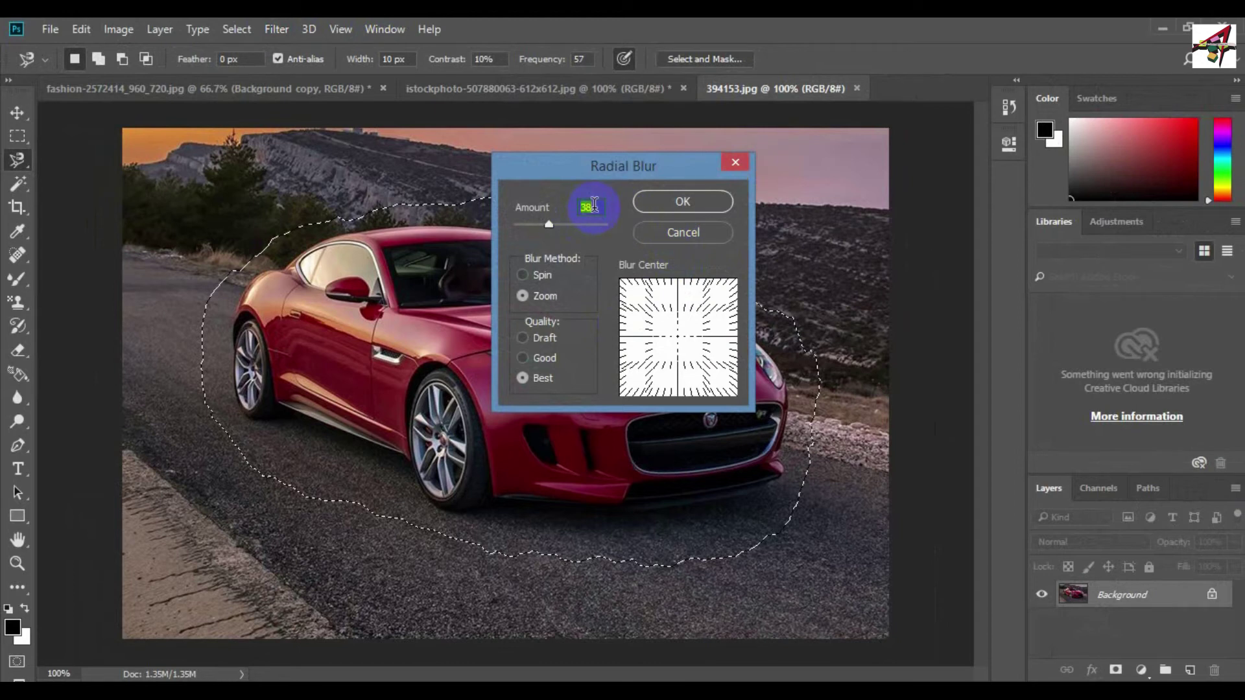
pyautogui.write('15')
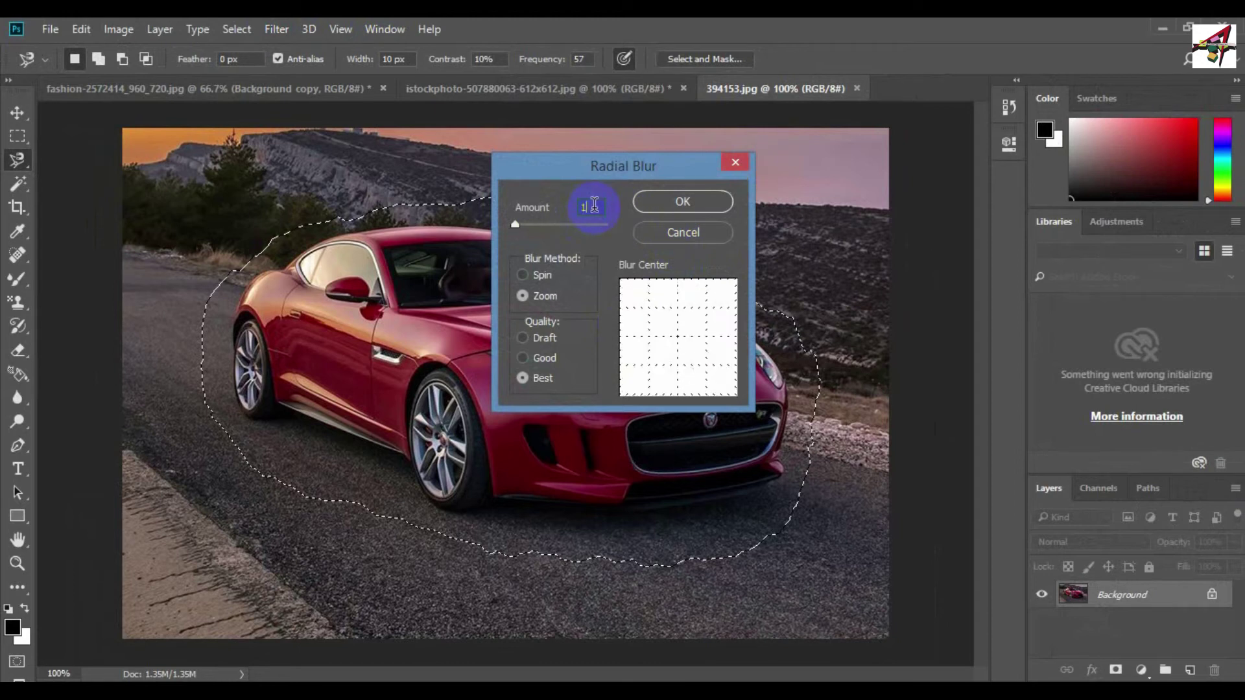
pyautogui.click(524, 358)
pyautogui.click(708, 201)
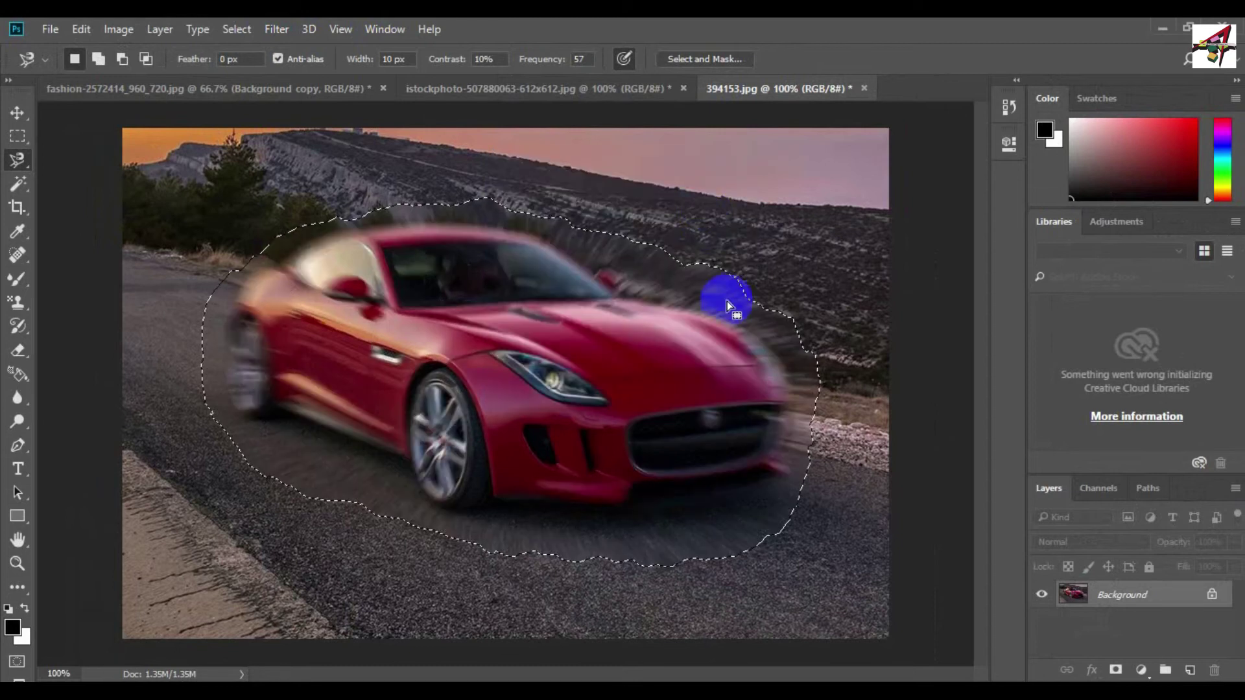
pyautogui.hotkey('ctrl', 'd')
pyautogui.press('v')
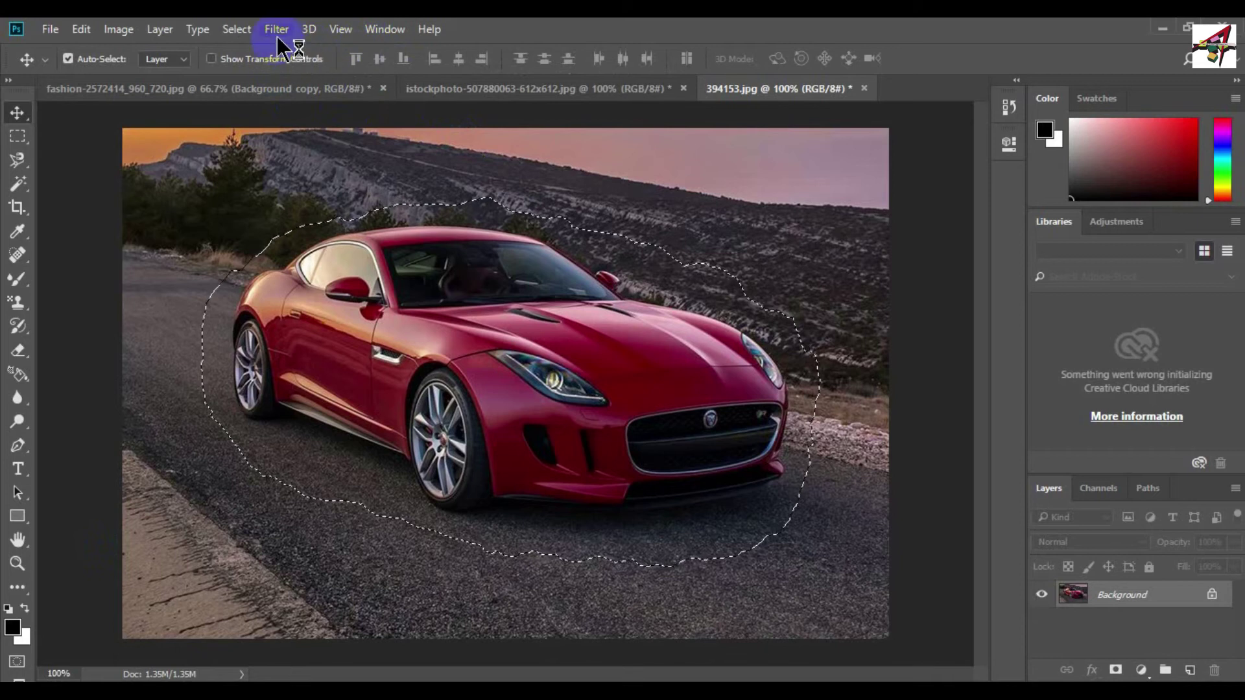
# Invert the selection, apply a Zoom Radial Blur (amount 15, Good) to the background, and deselect
pyautogui.click(238, 35)
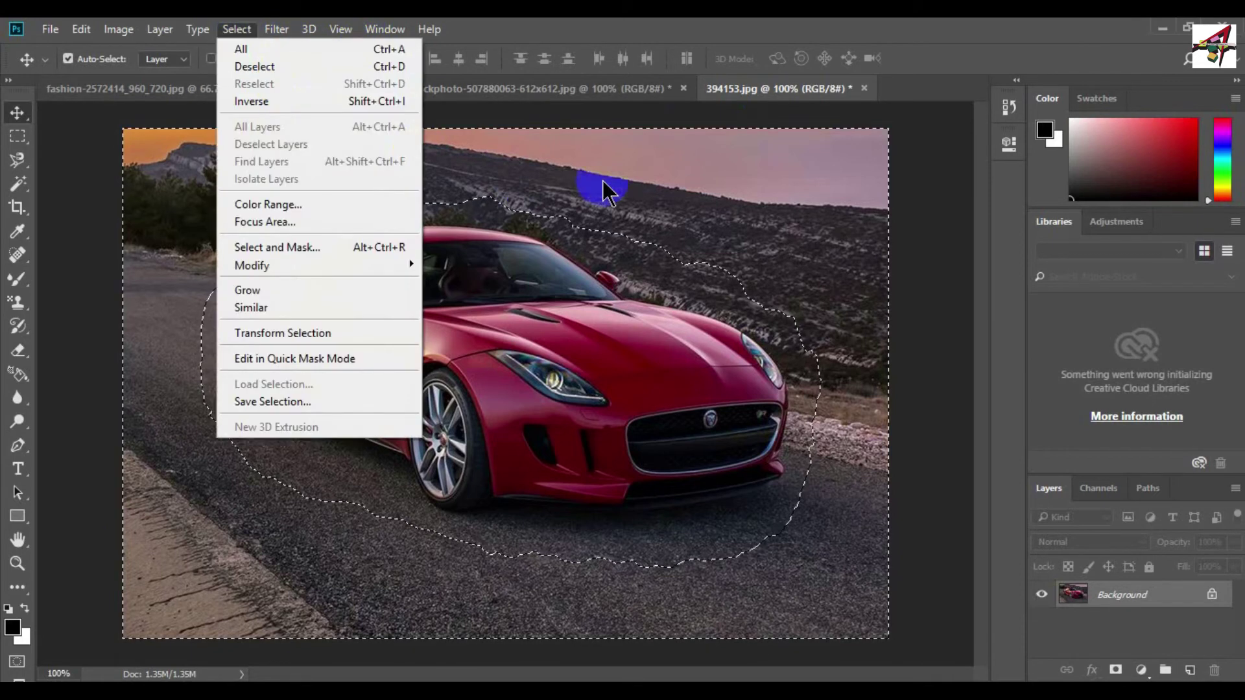
pyautogui.hotkey('ctrl', 'shift', 'i')
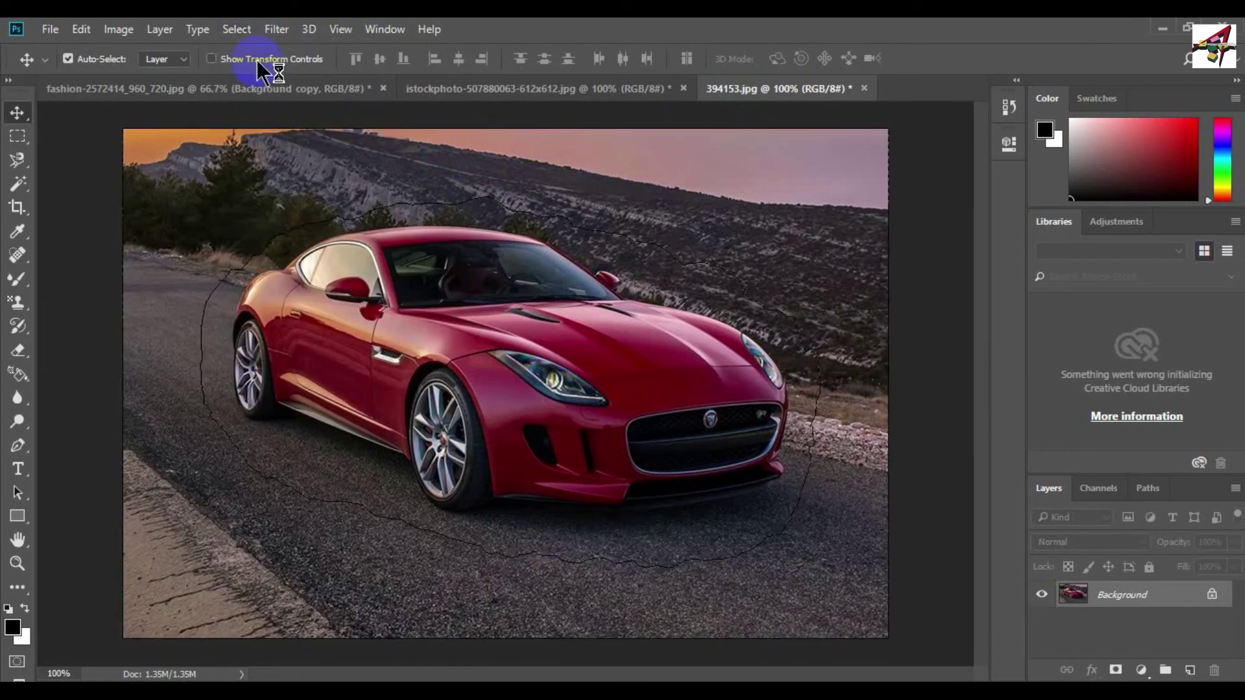
pyautogui.click(275, 30)
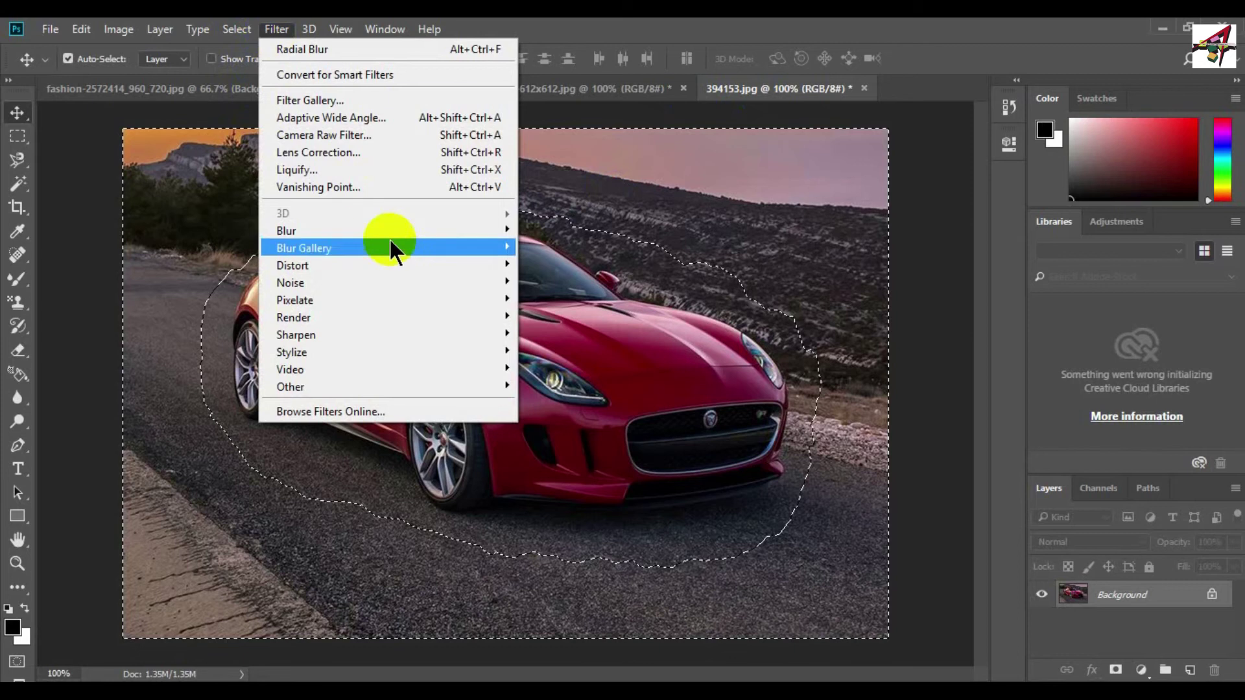
pyautogui.moveTo(291, 231)
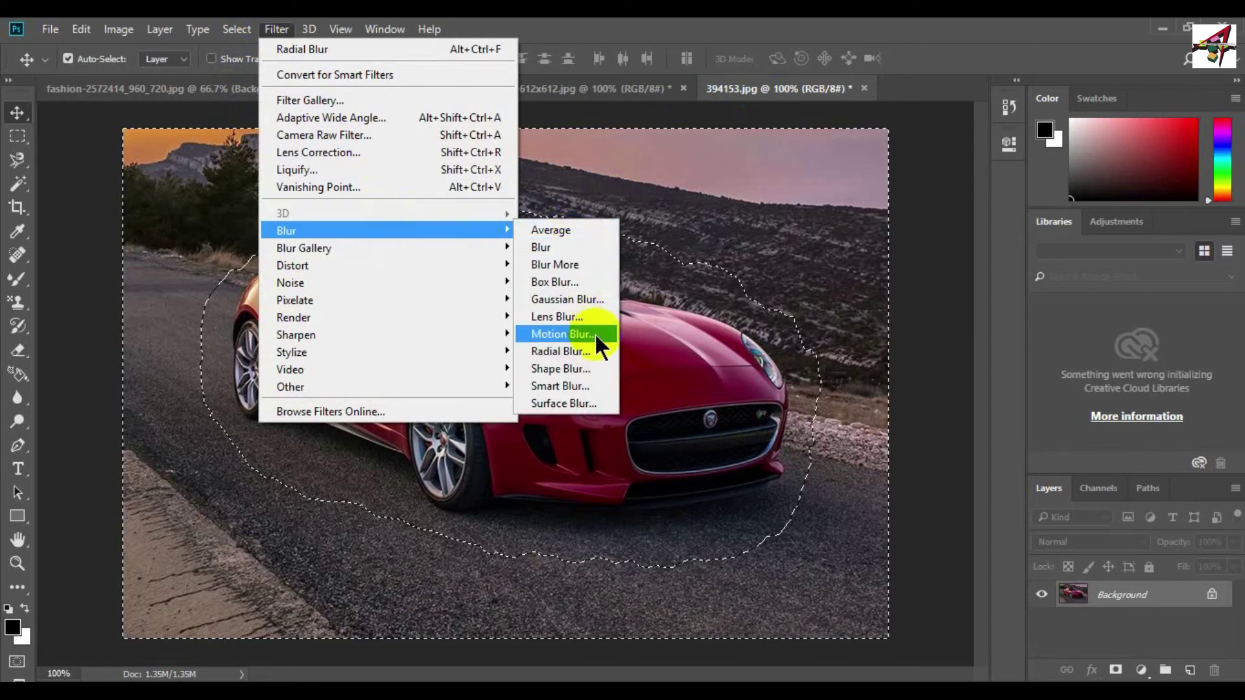
pyautogui.click(589, 350)
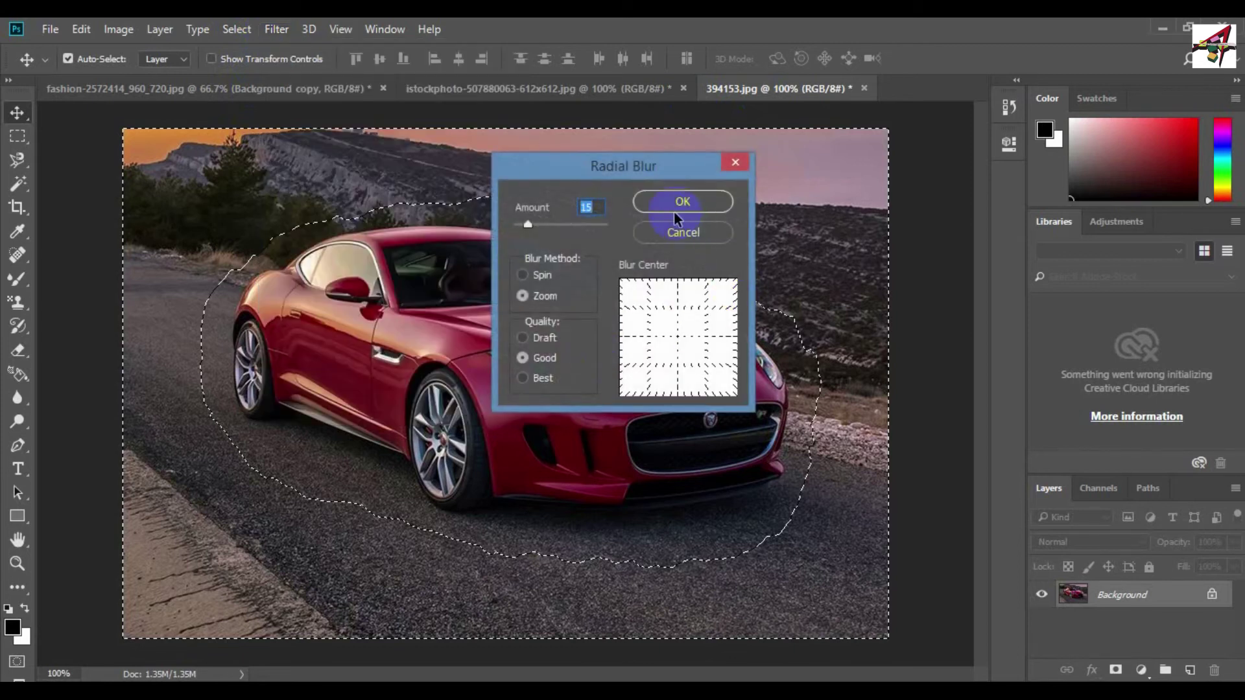
pyautogui.click(702, 204)
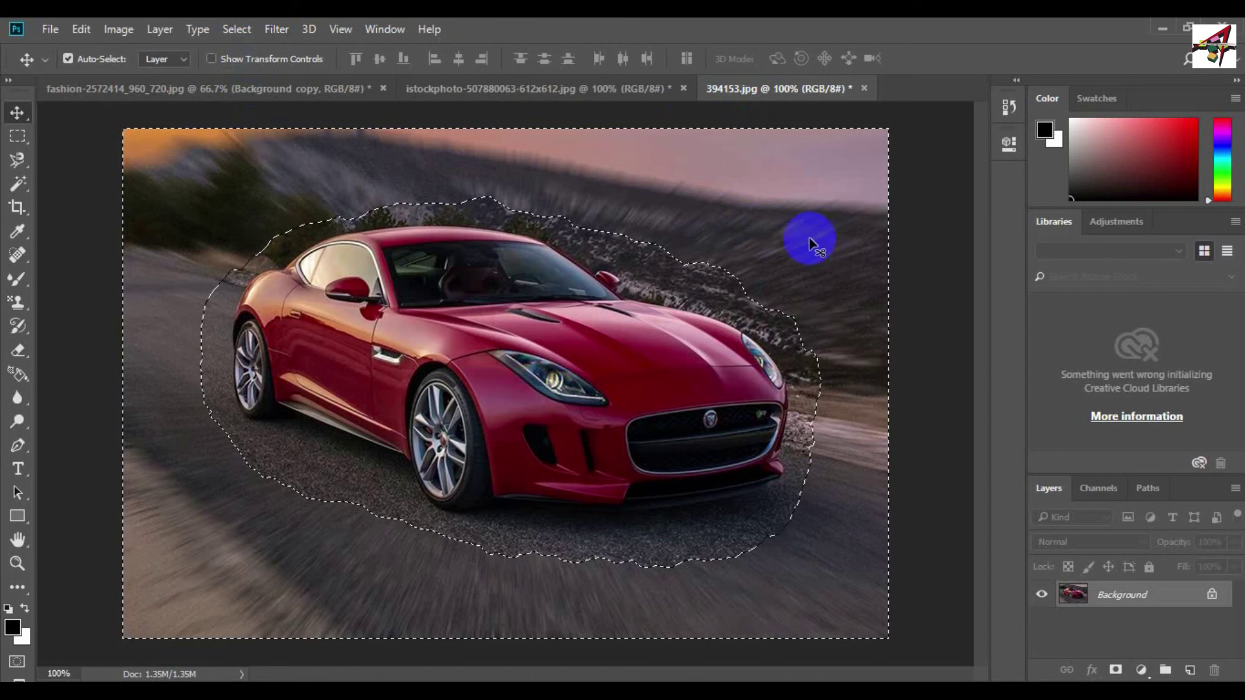
pyautogui.click(19, 159)
pyautogui.hotkey('ctrl', 'd')
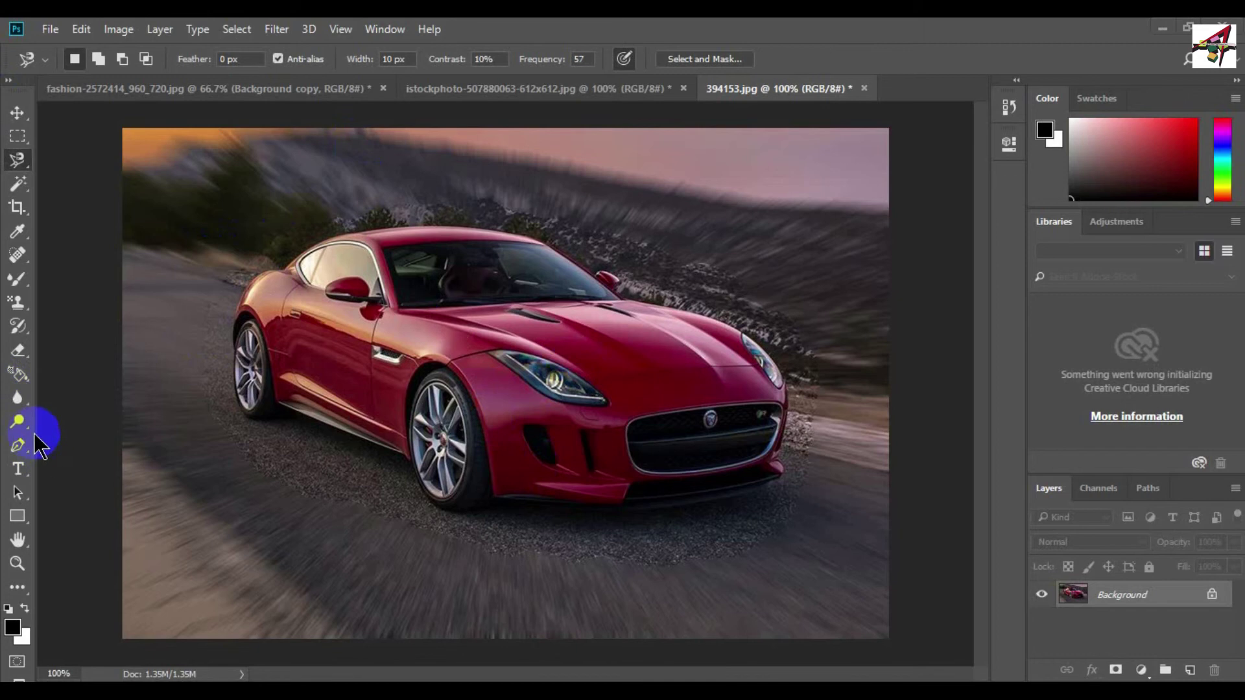
# Choose the Sharpen tool and bring up the istockphoto-507880063 portrait of the man in glasses
pyautogui.click(17, 397)
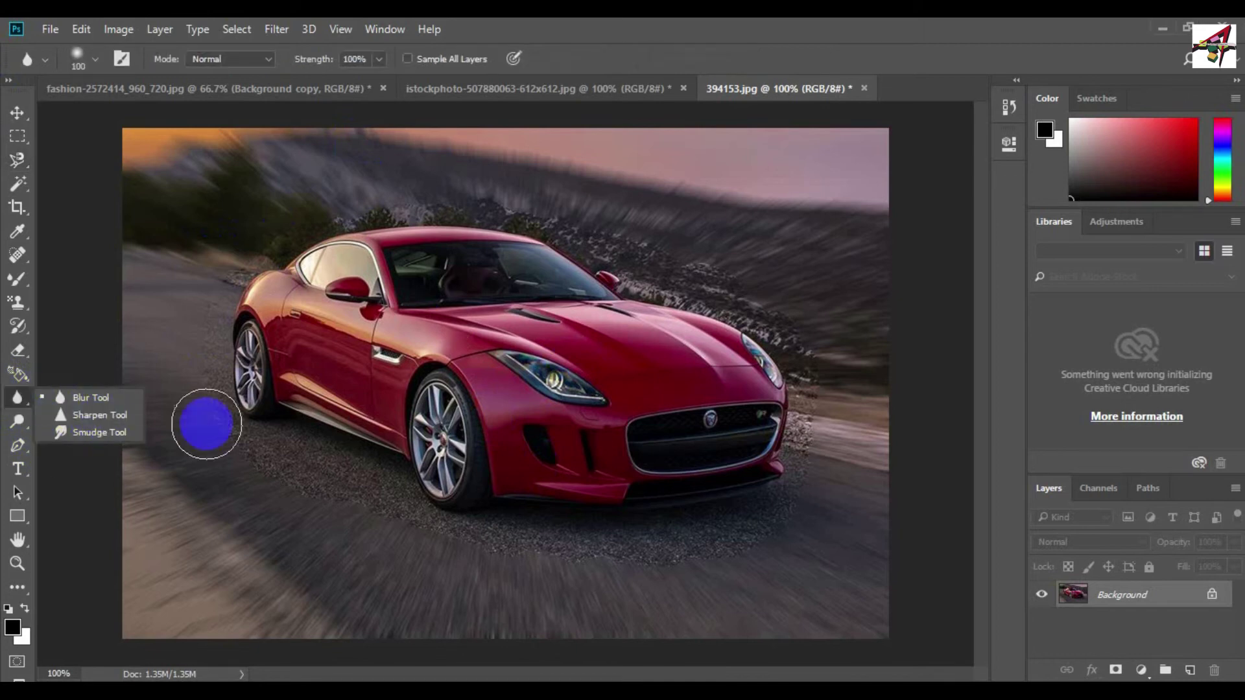
pyautogui.click(83, 413)
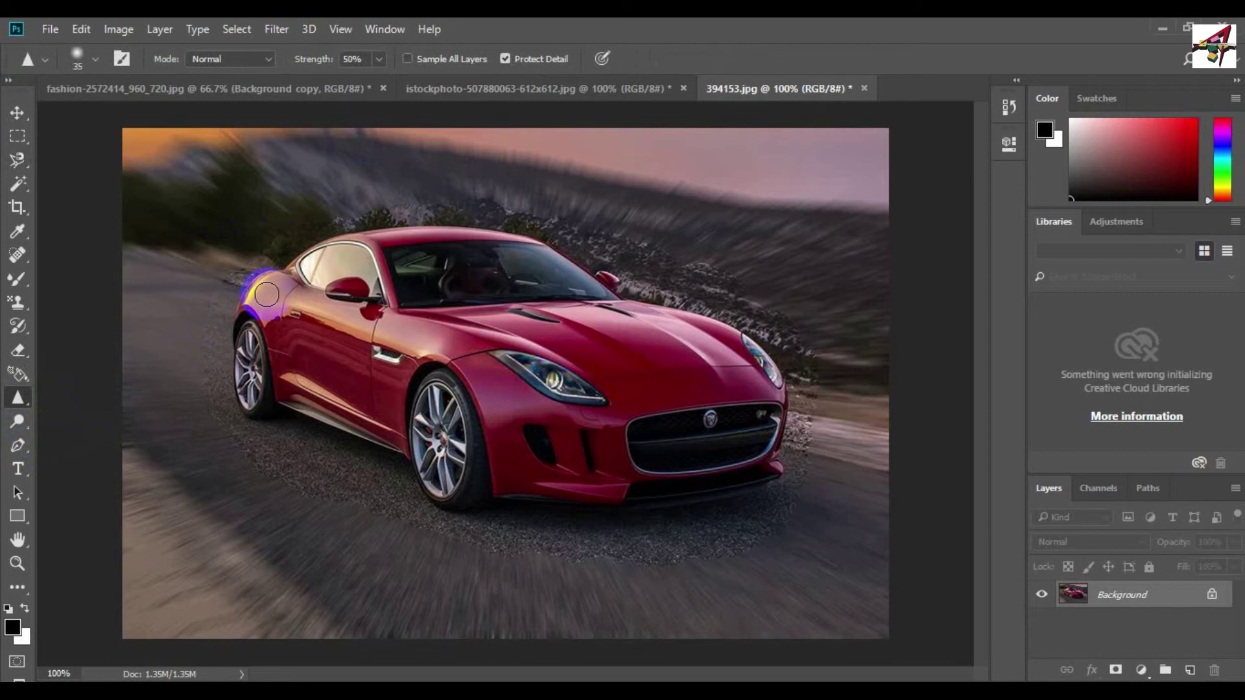
pyautogui.click(538, 89)
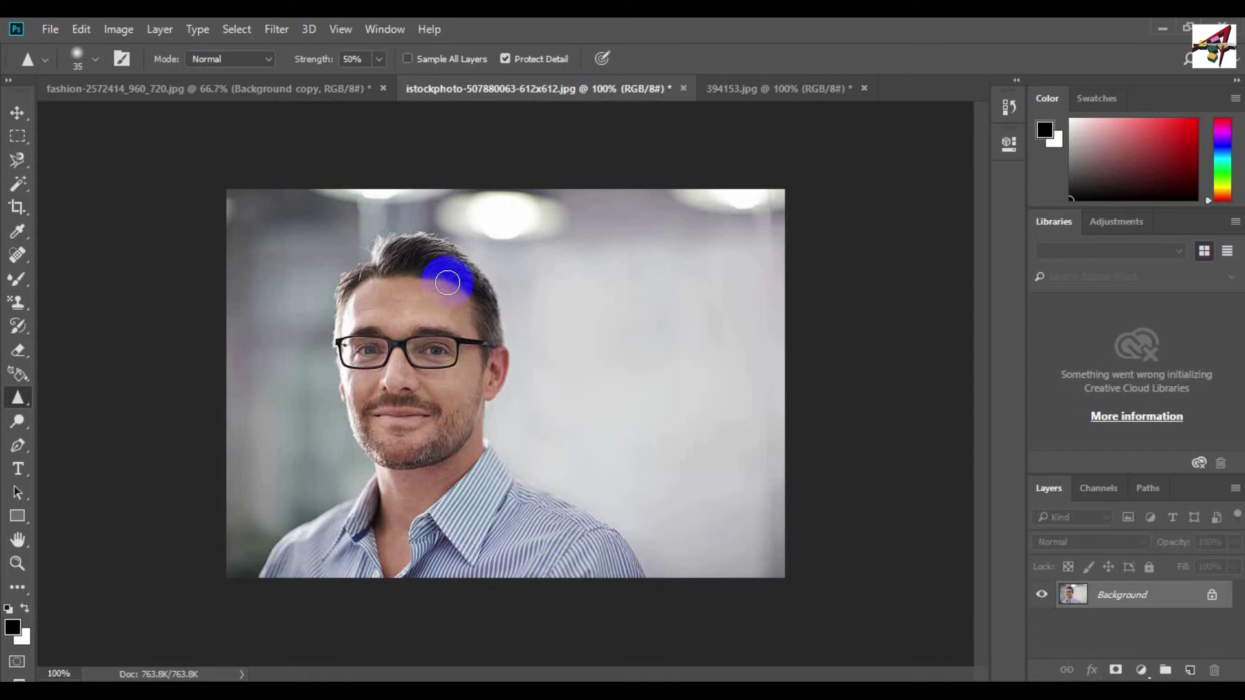
# Sharpen the man's chin, jawline and forehead in the glasses portrait
pyautogui.click(306, 87)
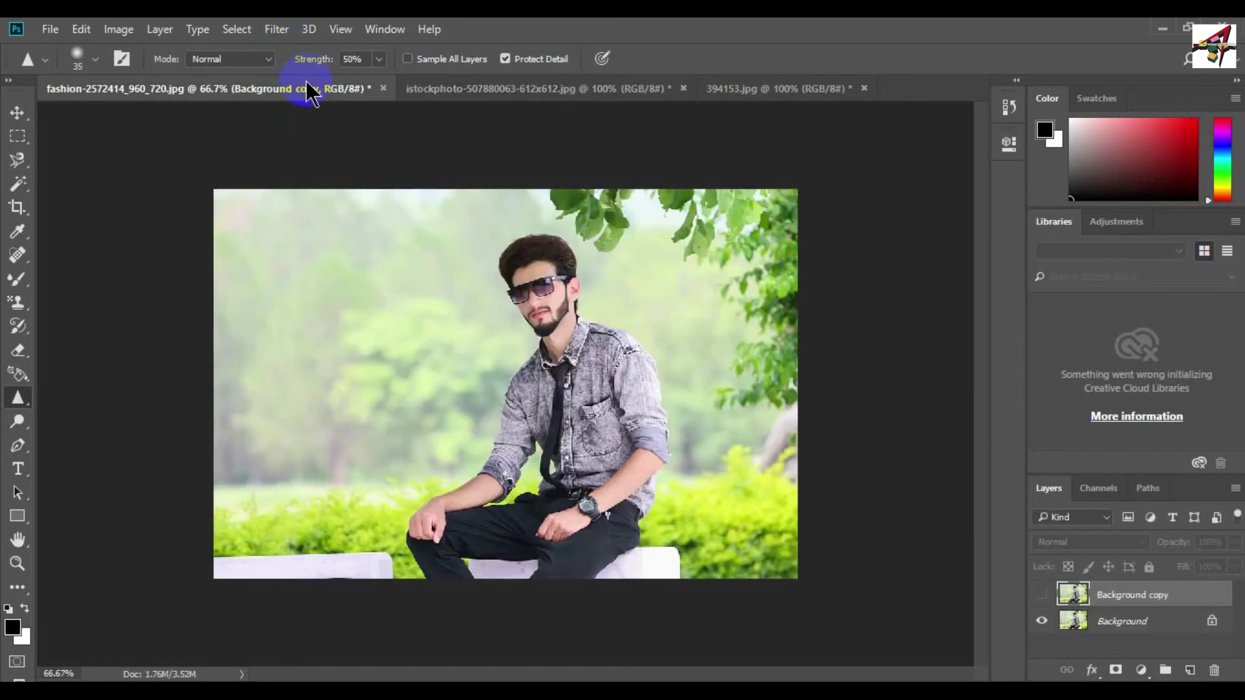
pyautogui.click(527, 88)
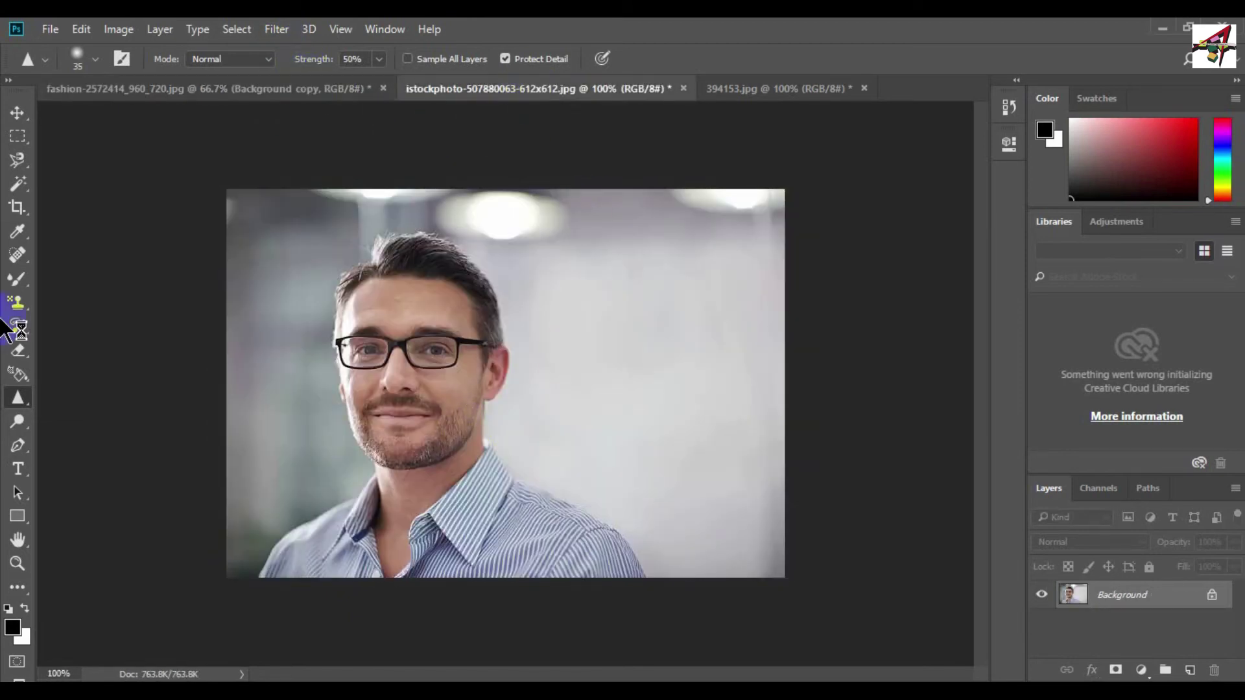
pyautogui.moveTo(321, 446); pyautogui.dragTo(366, 402)
pyautogui.moveTo(454, 454)
pyautogui.mouseDown()
pyautogui.moveTo(413, 461)
pyautogui.moveTo(443, 420)
pyautogui.mouseUp()
pyautogui.scroll(1, 464, 419)
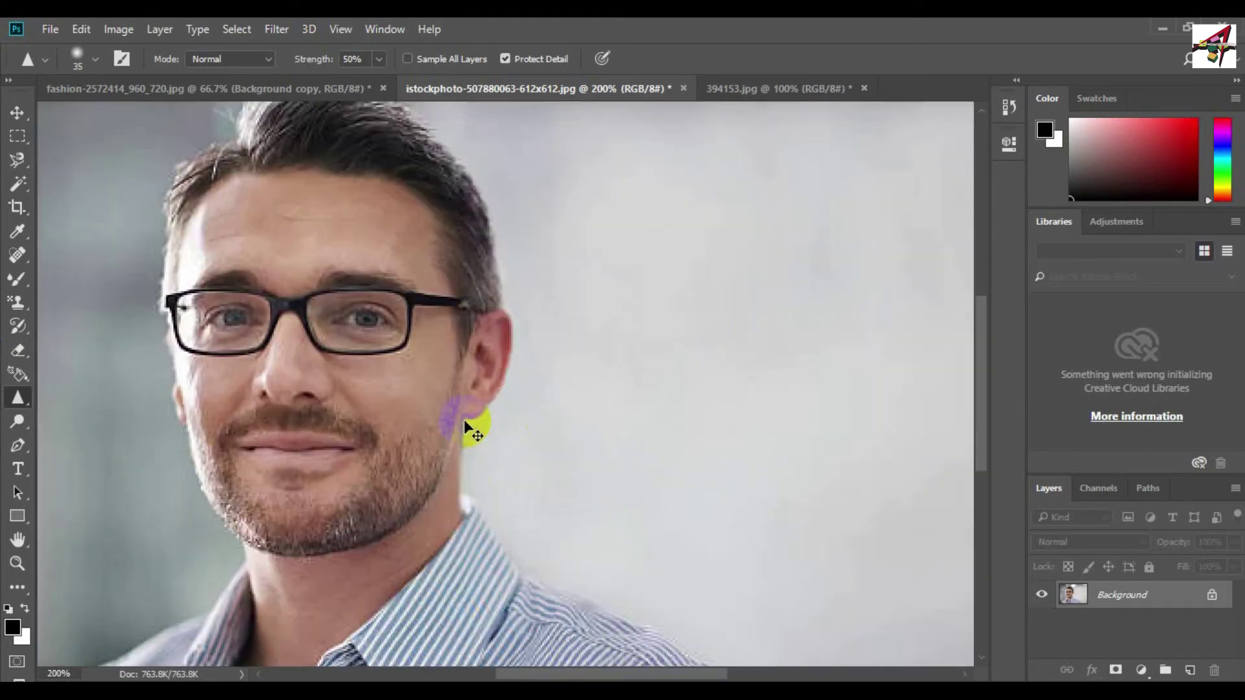
pyautogui.moveTo(422, 492)
pyautogui.mouseDown()
pyautogui.moveTo(413, 433)
pyautogui.moveTo(350, 290)
pyautogui.mouseUp()
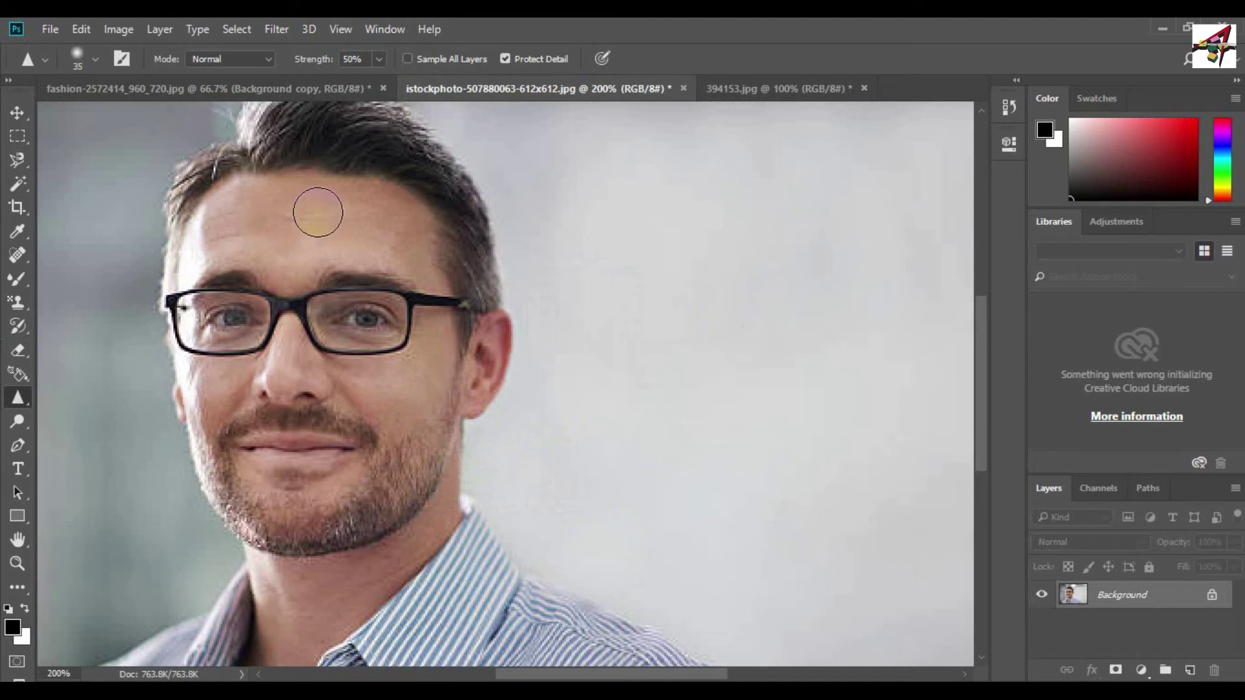
pyautogui.moveTo(299, 224); pyautogui.dragTo(191, 236)
pyautogui.click(1070, 486)
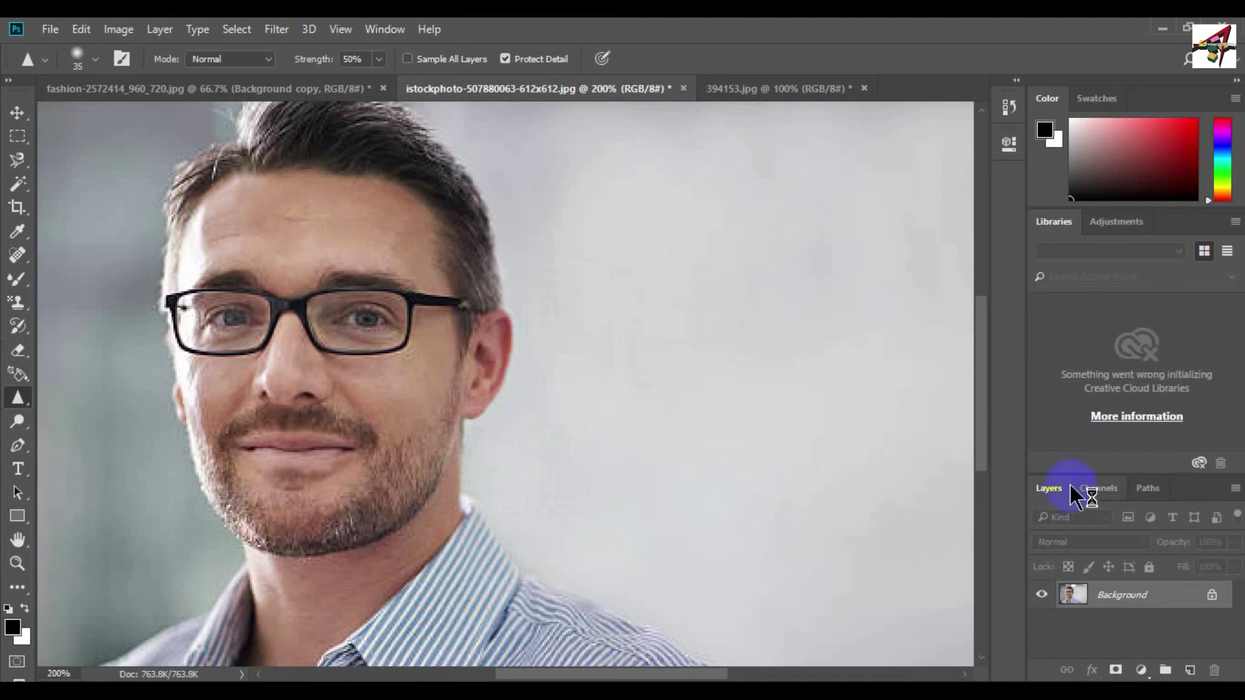
# Duplicate the Background layer and sharpen the man's forehead on the copy
pyautogui.moveTo(1175, 604); pyautogui.dragTo(1191, 676)
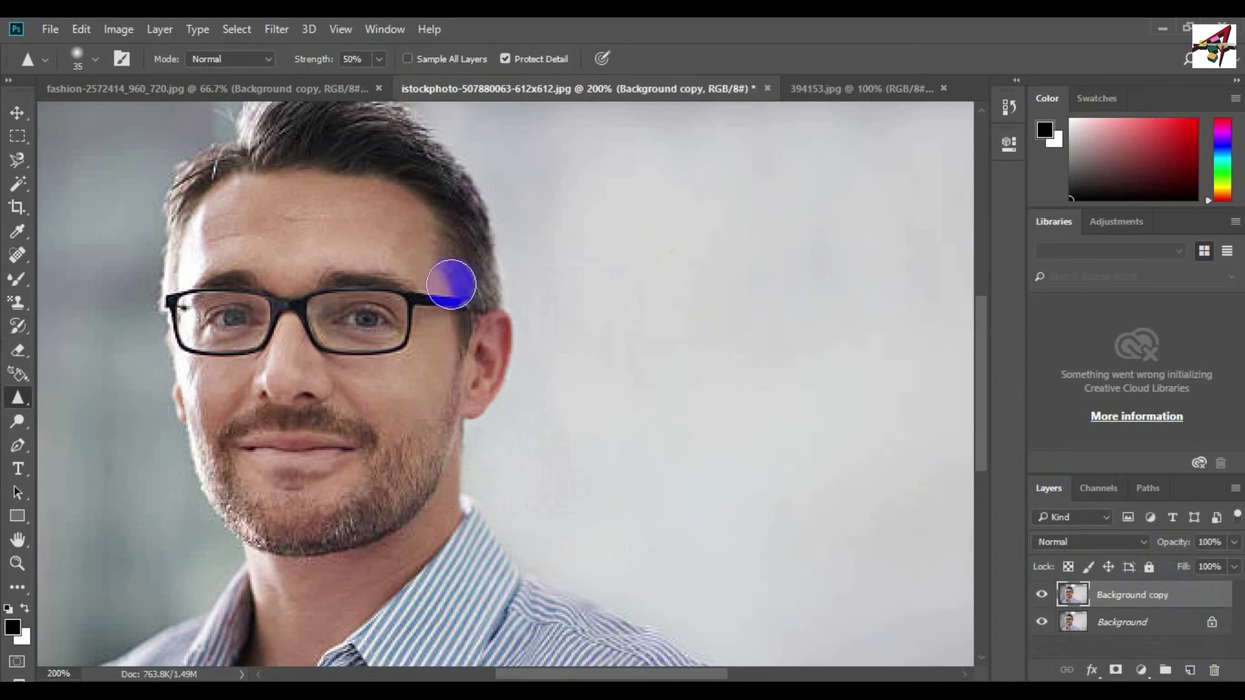
pyautogui.moveTo(366, 245); pyautogui.dragTo(333, 189)
pyautogui.moveTo(246, 217); pyautogui.dragTo(305, 208)
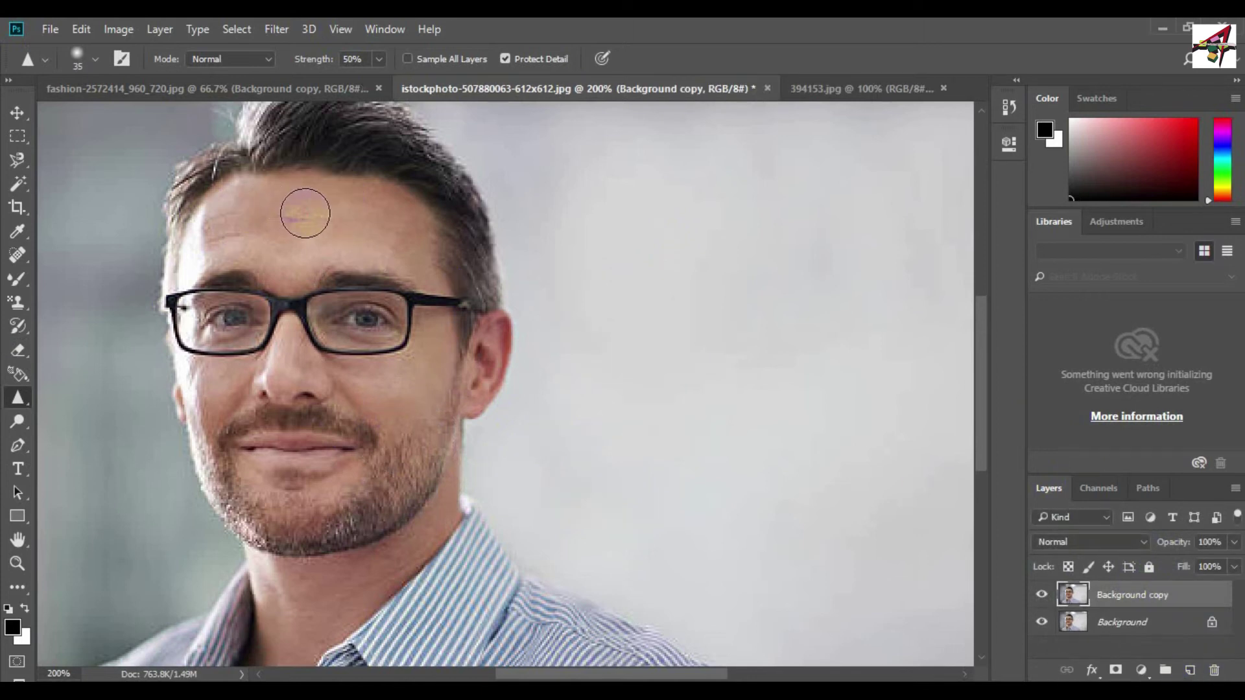
pyautogui.moveTo(178, 242); pyautogui.dragTo(386, 236)
# Sharpen the cheeks, right-side hair and area beside the head, then hide the copy
pyautogui.moveTo(453, 378); pyautogui.dragTo(383, 436)
pyautogui.moveTo(406, 390); pyautogui.dragTo(348, 389)
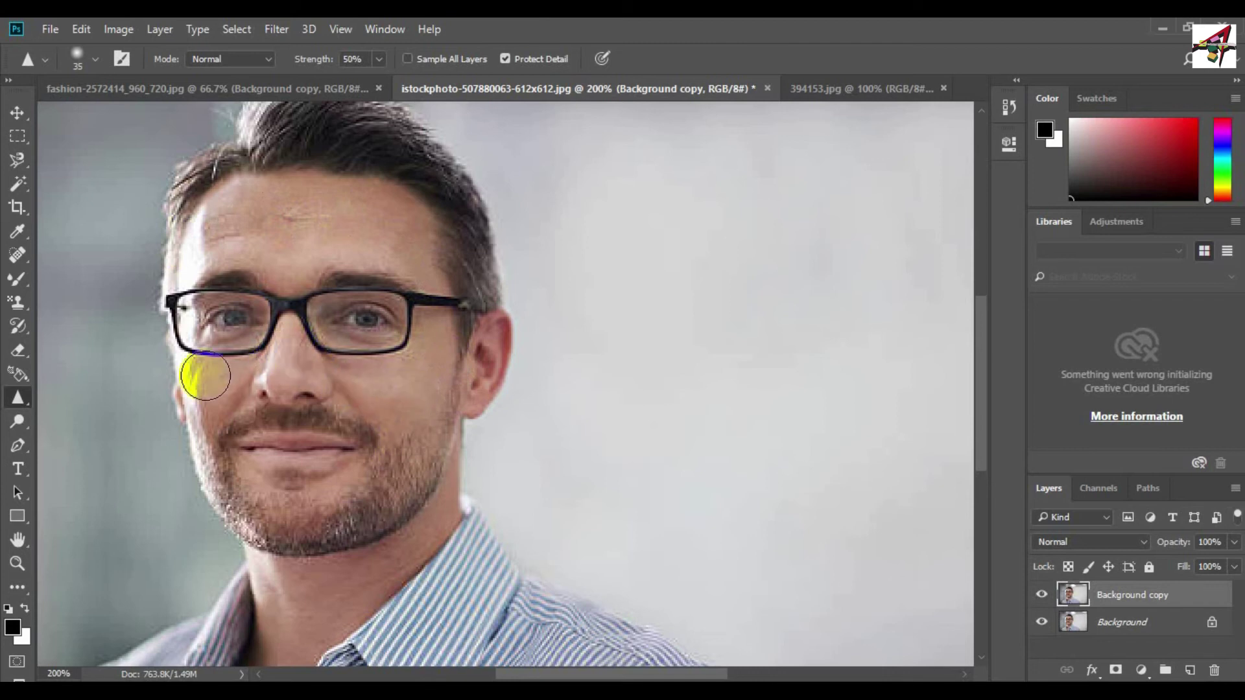
pyautogui.moveTo(186, 422)
pyautogui.mouseDown()
pyautogui.moveTo(174, 379)
pyautogui.moveTo(212, 471)
pyautogui.moveTo(294, 537)
pyautogui.moveTo(369, 503)
pyautogui.moveTo(380, 514)
pyautogui.moveTo(388, 478)
pyautogui.moveTo(444, 446)
pyautogui.moveTo(466, 356)
pyautogui.moveTo(450, 408)
pyautogui.moveTo(417, 339)
pyautogui.moveTo(356, 397)
pyautogui.moveTo(289, 353)
pyautogui.moveTo(308, 404)
pyautogui.moveTo(250, 411)
pyautogui.moveTo(211, 361)
pyautogui.moveTo(209, 458)
pyautogui.moveTo(242, 435)
pyautogui.moveTo(305, 425)
pyautogui.moveTo(359, 444)
pyautogui.moveTo(375, 478)
pyautogui.moveTo(356, 439)
pyautogui.moveTo(259, 417)
pyautogui.moveTo(228, 428)
pyautogui.moveTo(244, 431)
pyautogui.moveTo(201, 466)
pyautogui.moveTo(286, 422)
pyautogui.moveTo(323, 422)
pyautogui.moveTo(358, 439)
pyautogui.moveTo(330, 426)
pyautogui.moveTo(227, 467)
pyautogui.moveTo(222, 495)
pyautogui.moveTo(244, 523)
pyautogui.moveTo(339, 527)
pyautogui.moveTo(383, 516)
pyautogui.moveTo(408, 478)
pyautogui.moveTo(411, 496)
pyautogui.mouseUp()
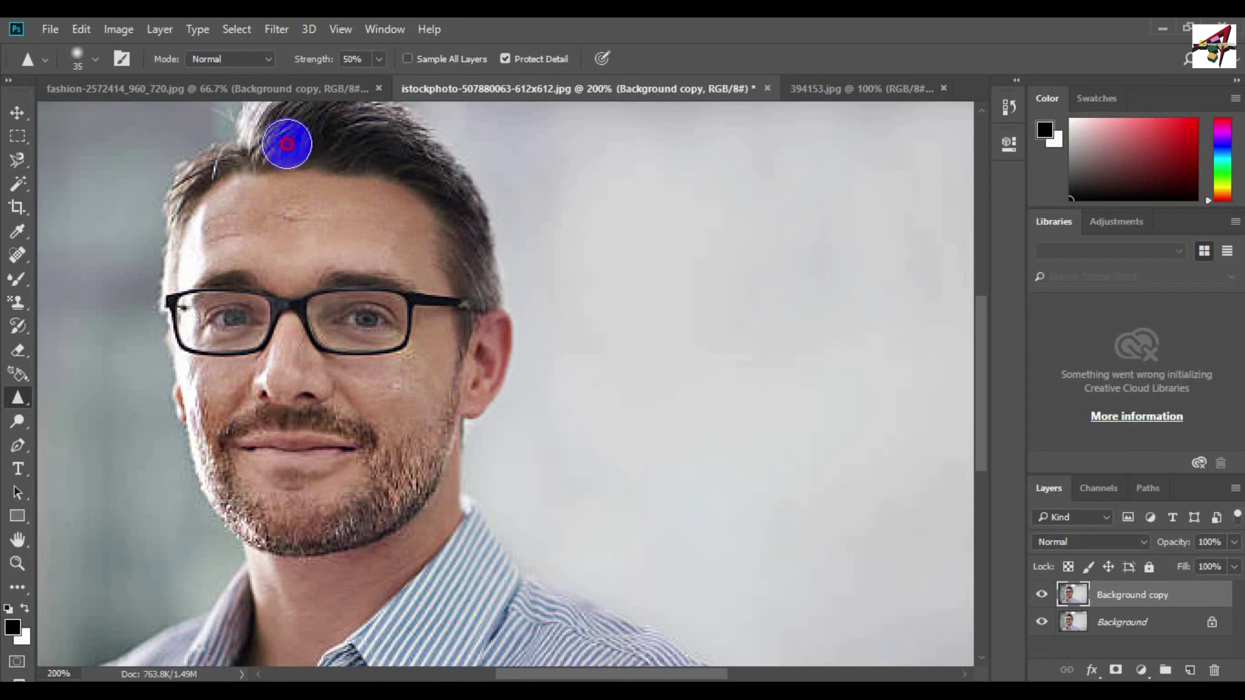
pyautogui.moveTo(408, 139)
pyautogui.mouseDown()
pyautogui.moveTo(428, 156)
pyautogui.moveTo(471, 277)
pyautogui.mouseUp()
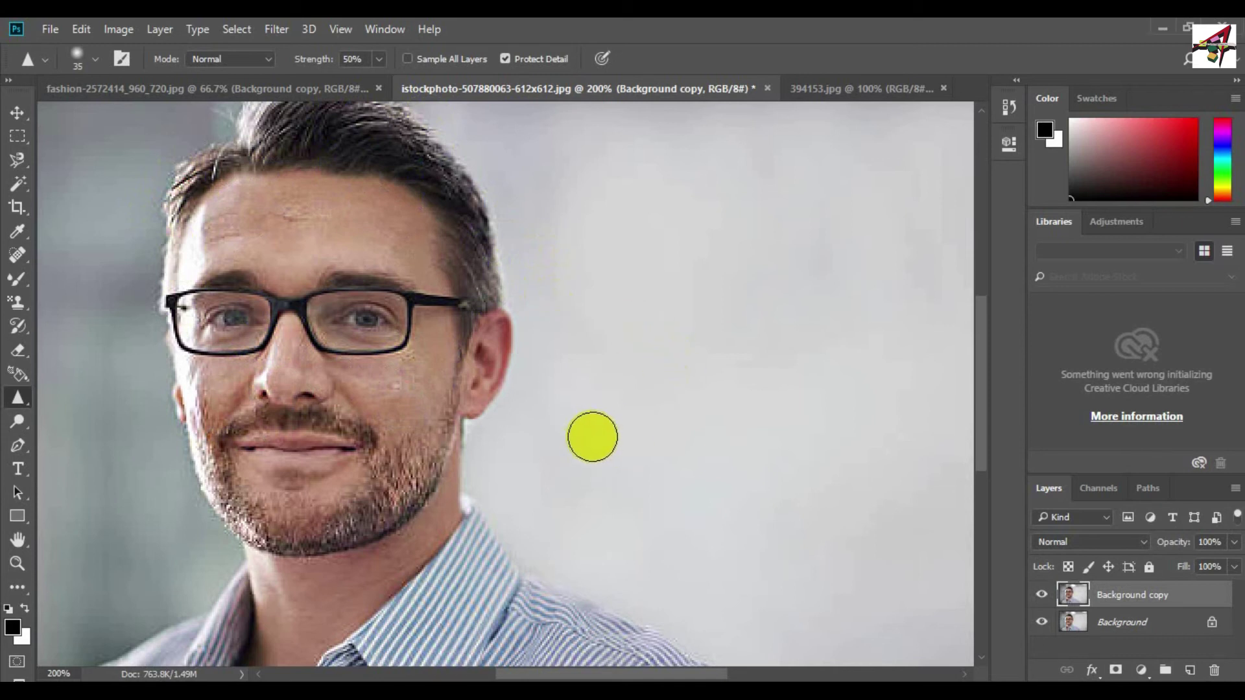
pyautogui.moveTo(592, 437)
pyautogui.mouseDown()
pyautogui.moveTo(430, 269)
pyautogui.moveTo(736, 486)
pyautogui.mouseUp()
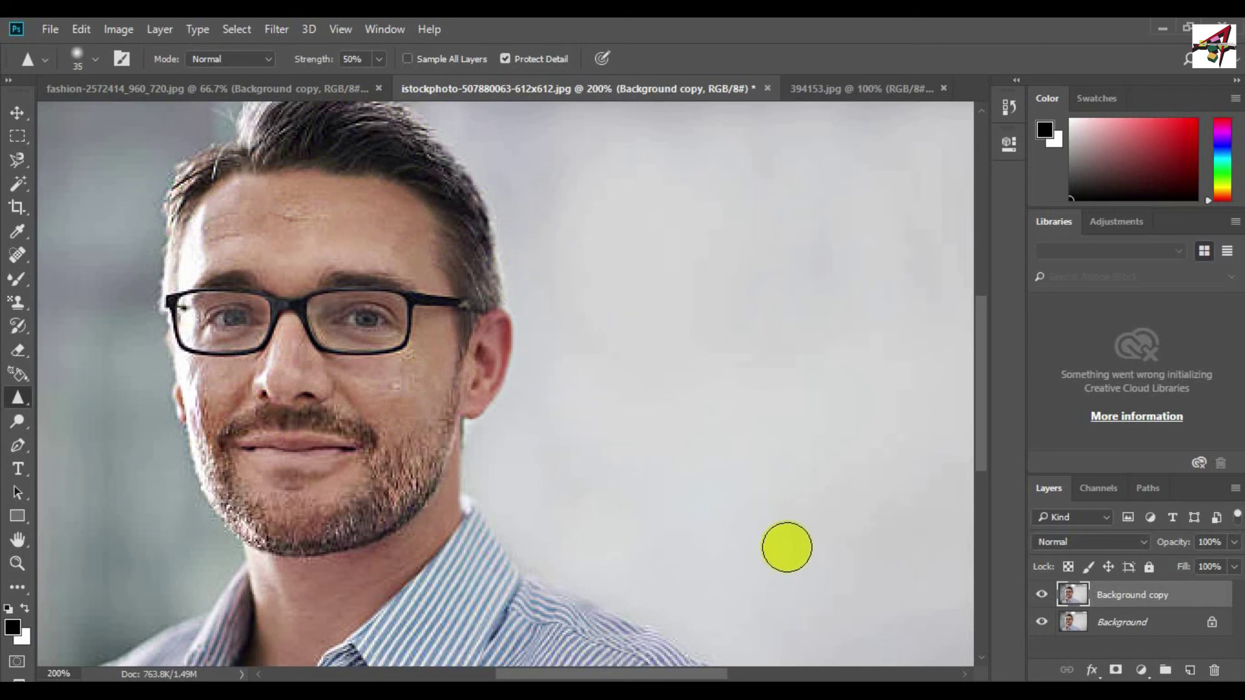
pyautogui.click(1041, 603)
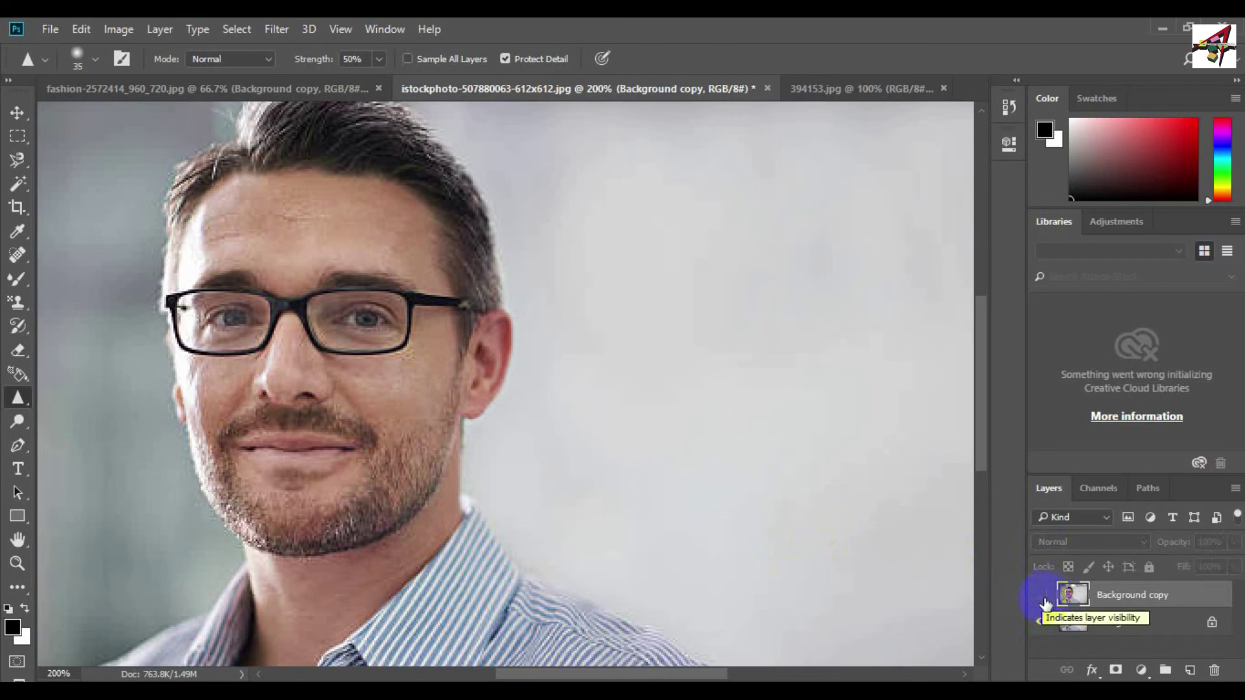
# Toggle the sharpened Background copy on, off and on to compare, then zoom out
pyautogui.click(1042, 595)
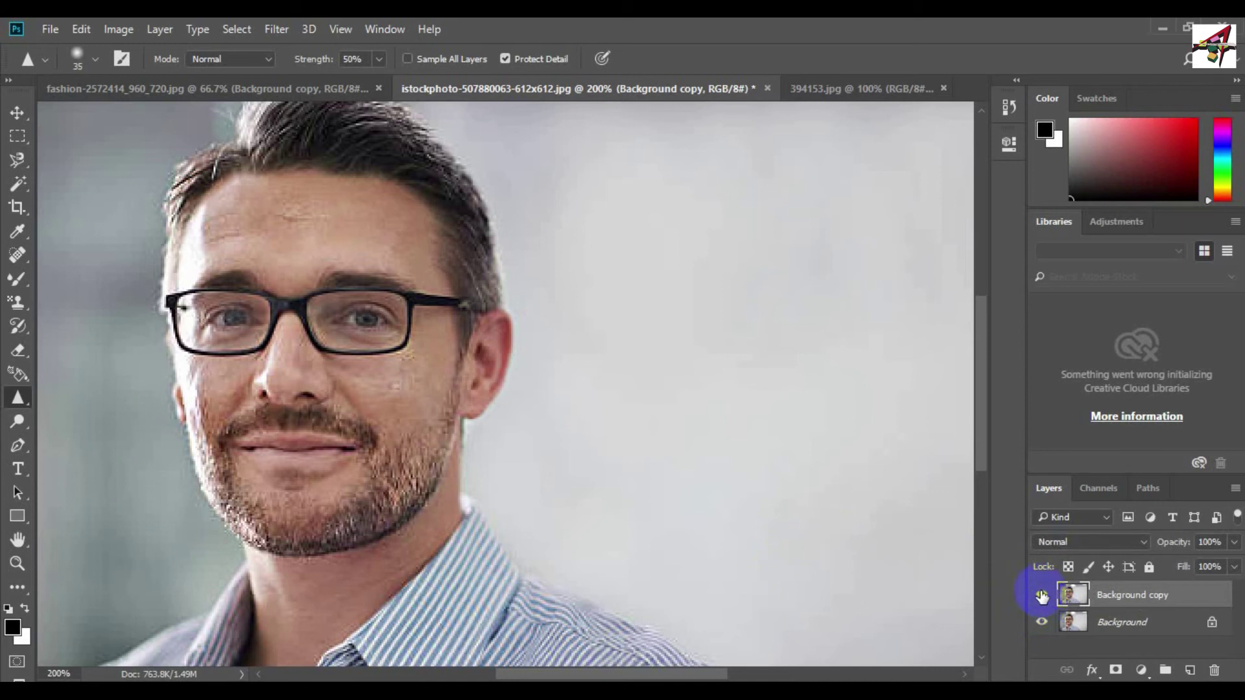
pyautogui.click(1041, 596)
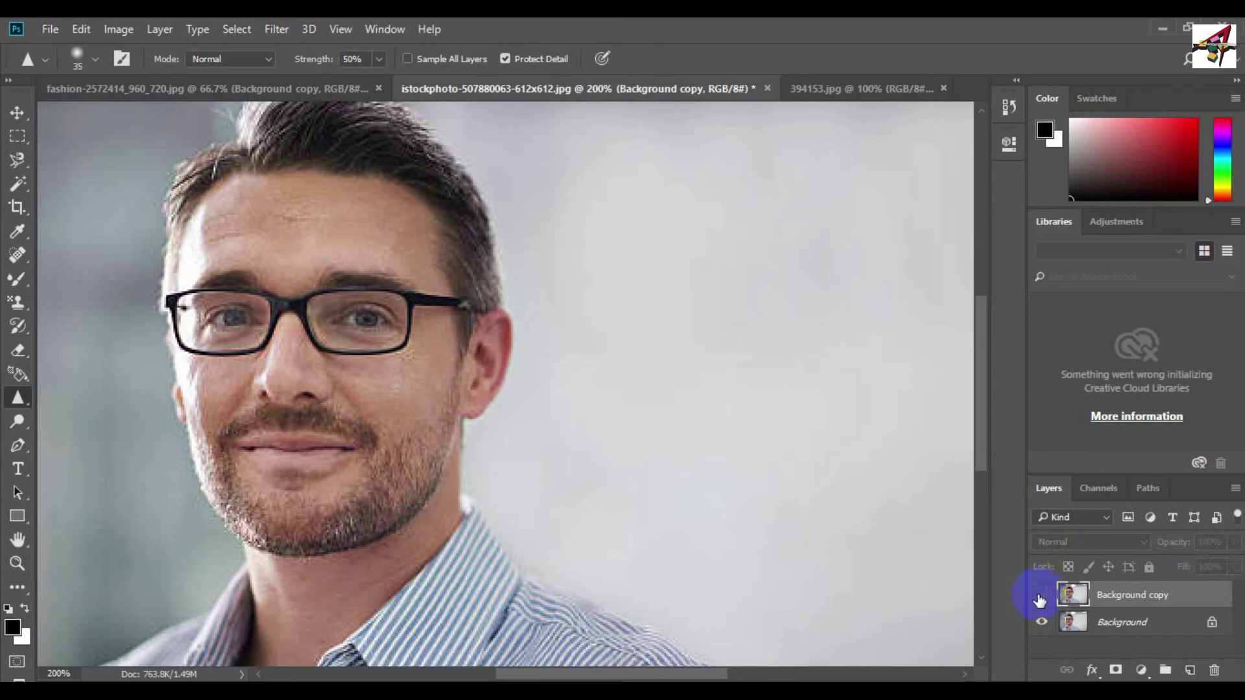
pyautogui.click(1042, 597)
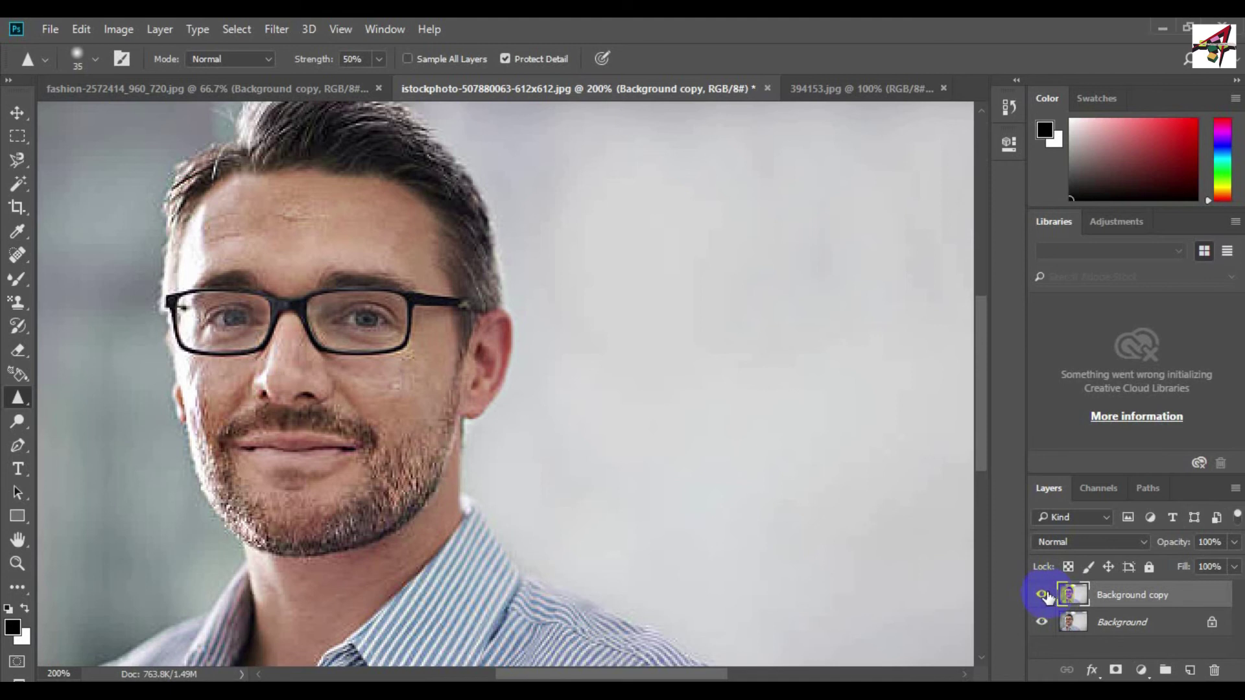
pyautogui.hotkey('ctrl', '-')
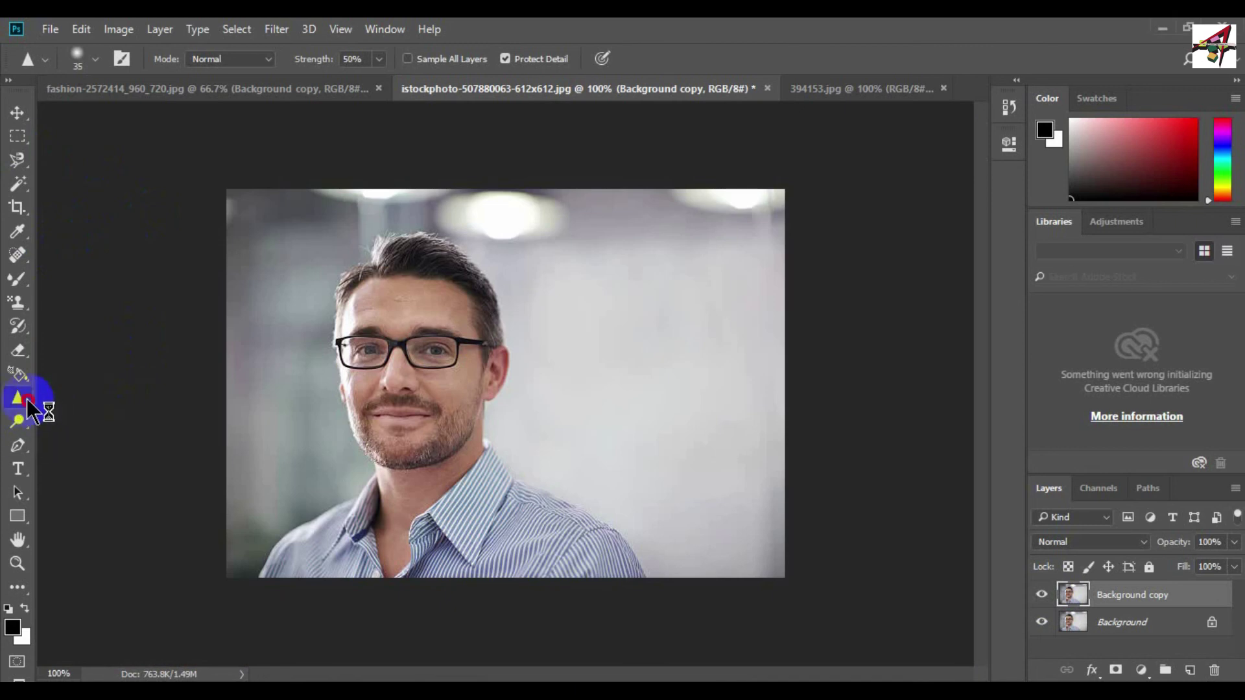
# Select the Smudge tool and zoom in on the portrait's forehead and hairline
pyautogui.rightClick(27, 407)
pyautogui.click(78, 436)
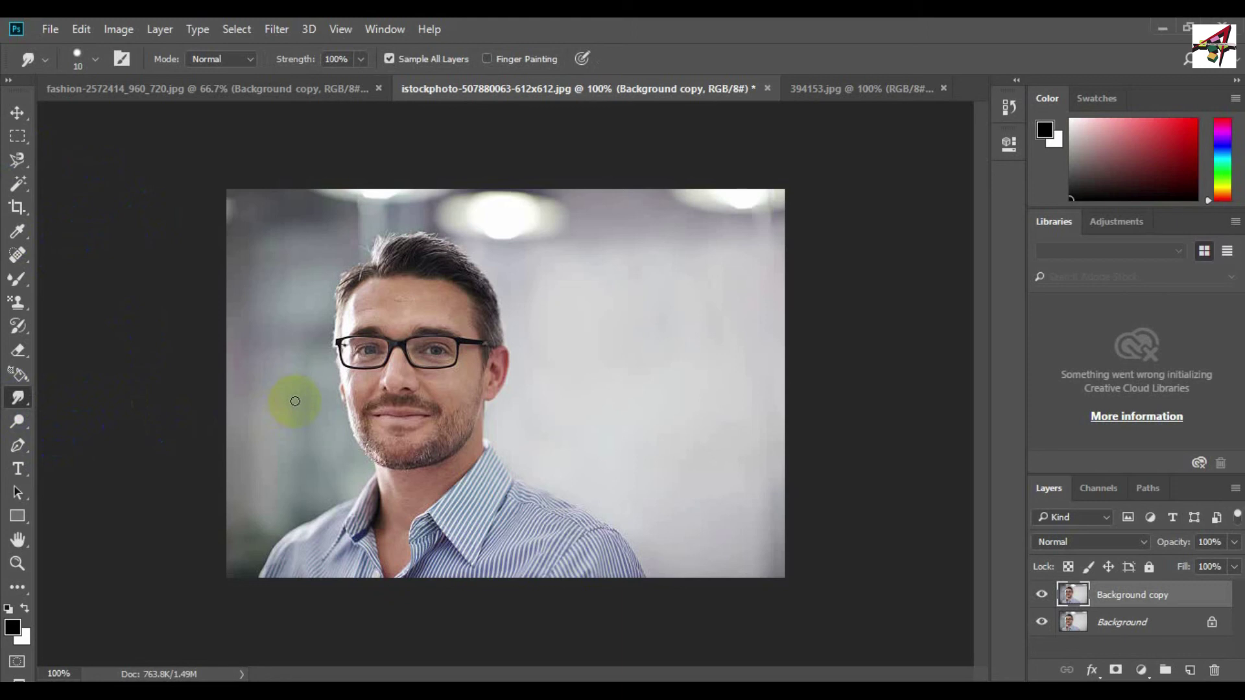
pyautogui.hotkey('ctrl', '+')
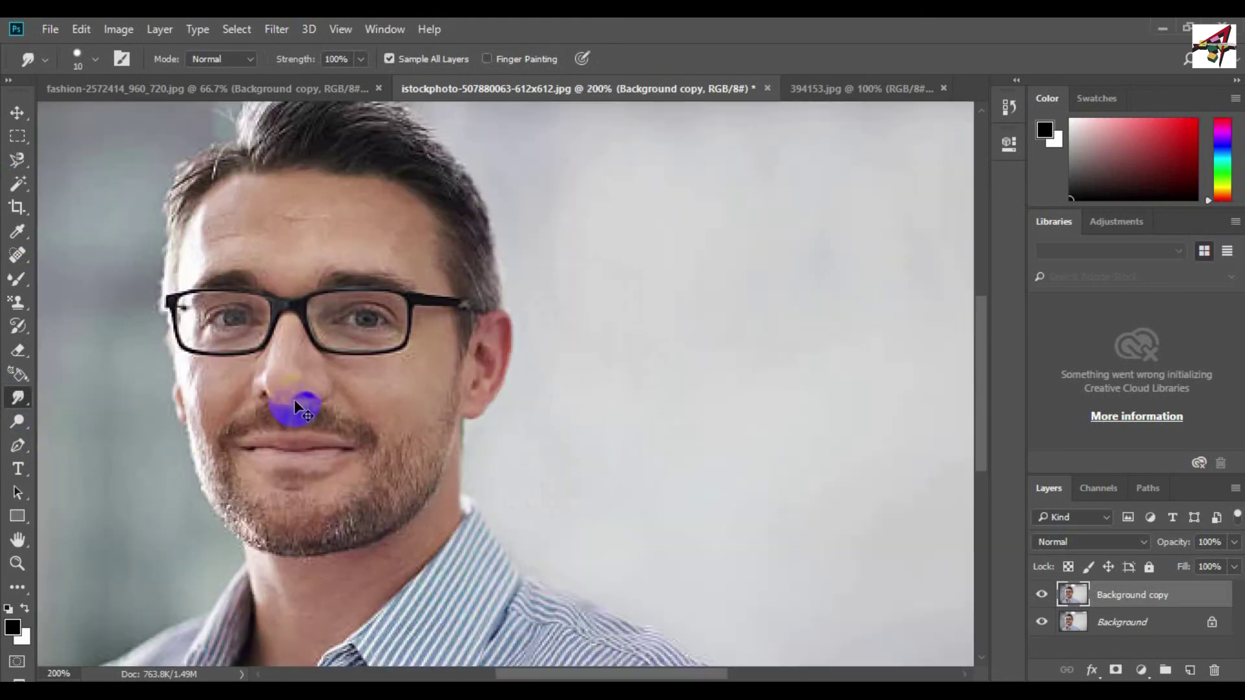
pyautogui.hotkey('ctrl', '+')
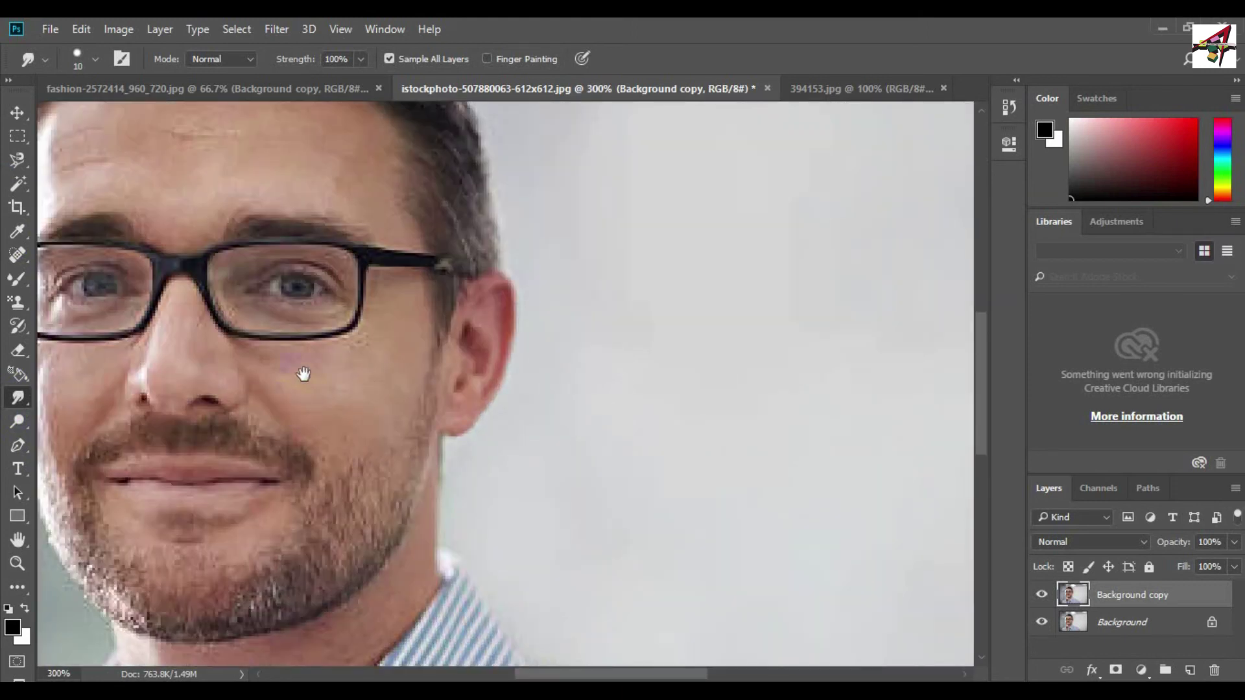
pyautogui.moveTo(303, 370); pyautogui.dragTo(555, 611)
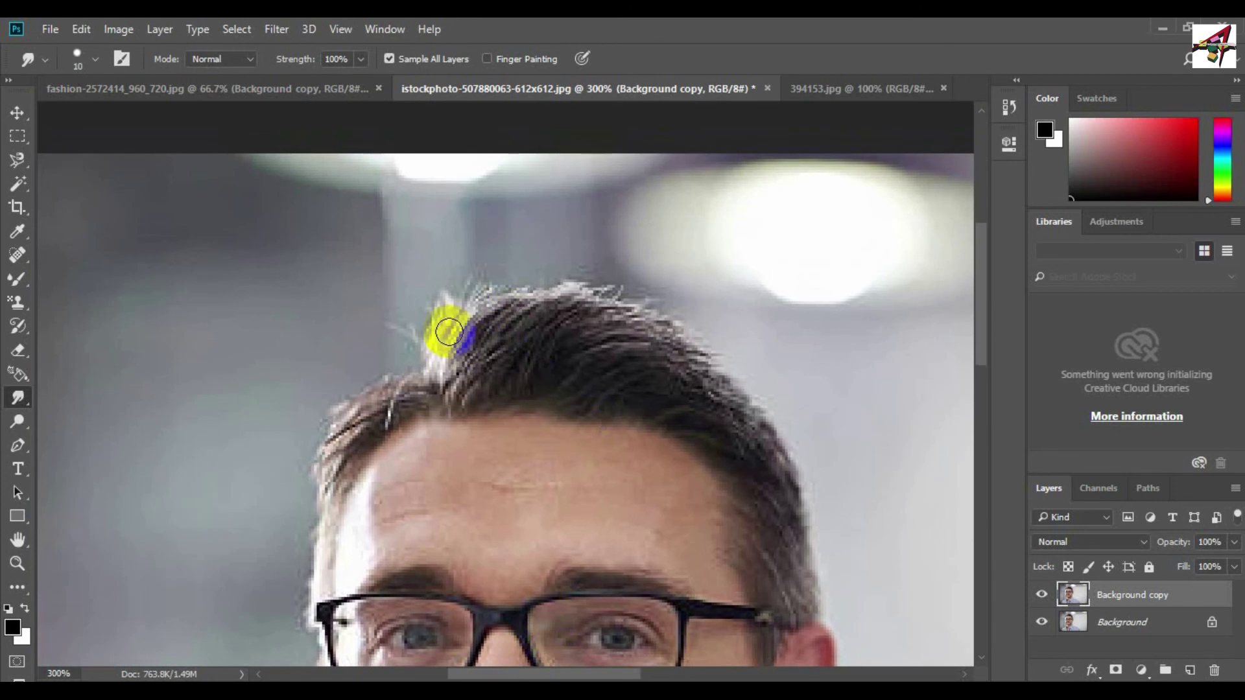
# Smear hair strands outward along the hairline and left temple into the background
pyautogui.moveTo(434, 373); pyautogui.dragTo(394, 396)
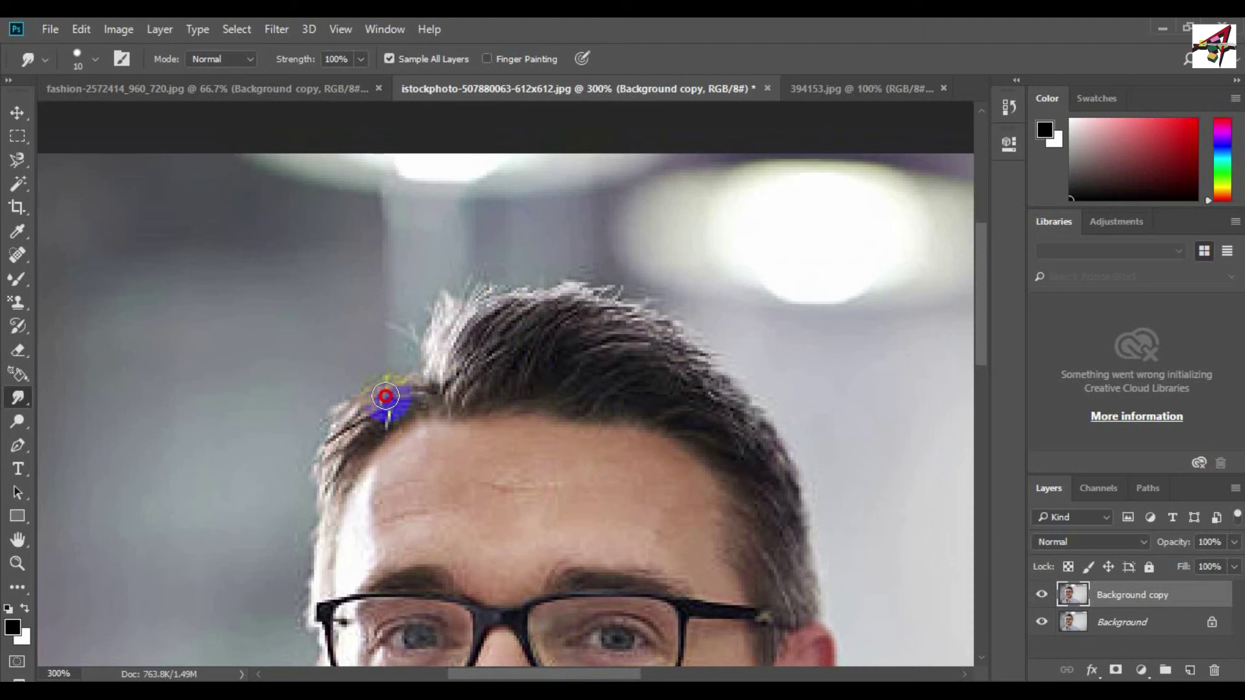
pyautogui.moveTo(395, 395); pyautogui.dragTo(435, 380)
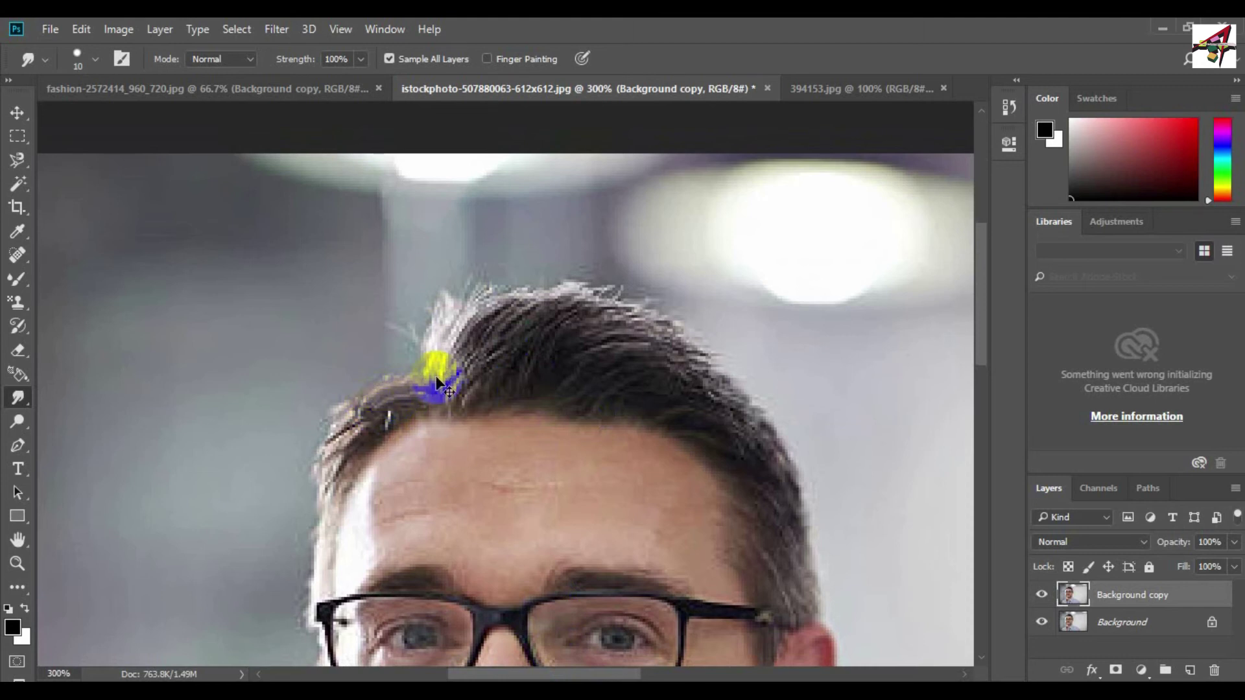
pyautogui.scroll(-1, 436, 376)
pyautogui.scroll(1, 437, 375)
pyautogui.scroll(1, 437, 375)
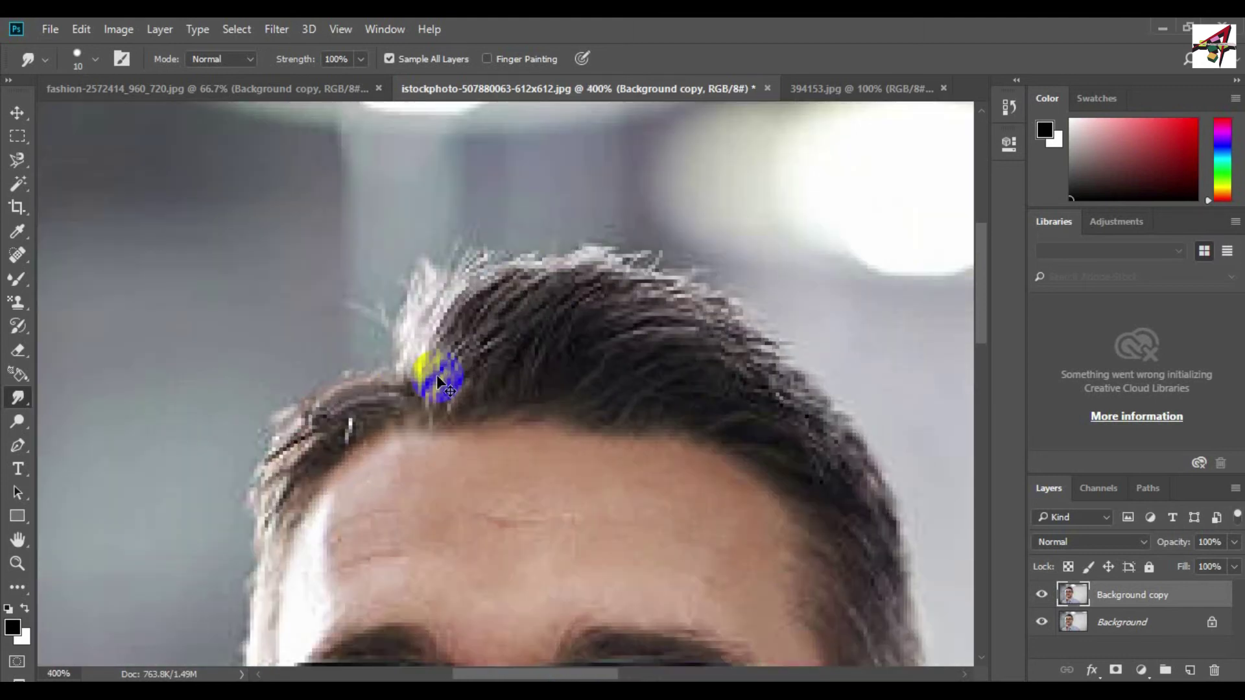
pyautogui.scroll(1, 437, 375)
pyautogui.moveTo(339, 353)
pyautogui.mouseDown()
pyautogui.moveTo(313, 480)
pyautogui.moveTo(305, 422)
pyautogui.moveTo(314, 427)
pyautogui.mouseUp()
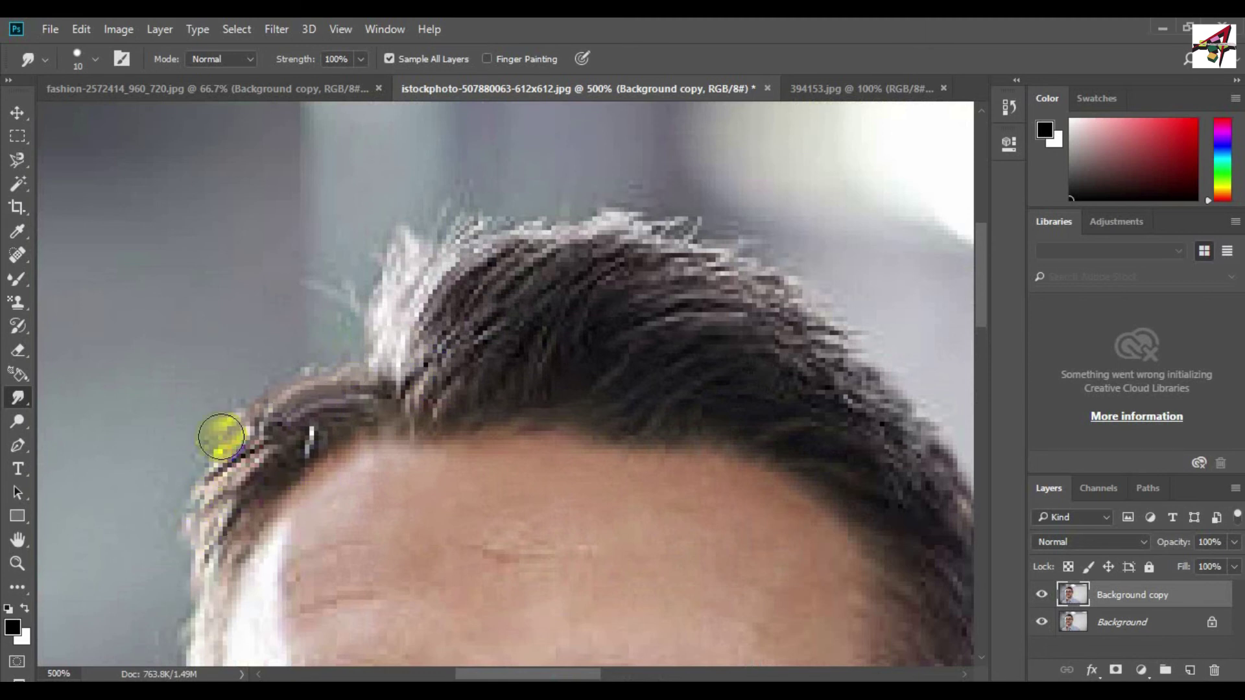
pyautogui.moveTo(188, 512)
pyautogui.mouseDown()
pyautogui.moveTo(231, 430)
pyautogui.moveTo(222, 438)
pyautogui.moveTo(216, 450)
pyautogui.moveTo(249, 428)
pyautogui.moveTo(177, 495)
pyautogui.moveTo(188, 519)
pyautogui.moveTo(178, 511)
pyautogui.moveTo(173, 536)
pyautogui.moveTo(192, 545)
pyautogui.moveTo(222, 473)
pyautogui.moveTo(392, 320)
pyautogui.moveTo(208, 426)
pyautogui.moveTo(310, 393)
pyautogui.moveTo(286, 383)
pyautogui.moveTo(314, 363)
pyautogui.moveTo(286, 356)
pyautogui.moveTo(253, 376)
pyautogui.moveTo(415, 379)
pyautogui.moveTo(397, 370)
pyautogui.moveTo(405, 376)
pyautogui.moveTo(352, 405)
pyautogui.moveTo(306, 417)
pyautogui.moveTo(193, 501)
pyautogui.moveTo(279, 429)
pyautogui.mouseUp()
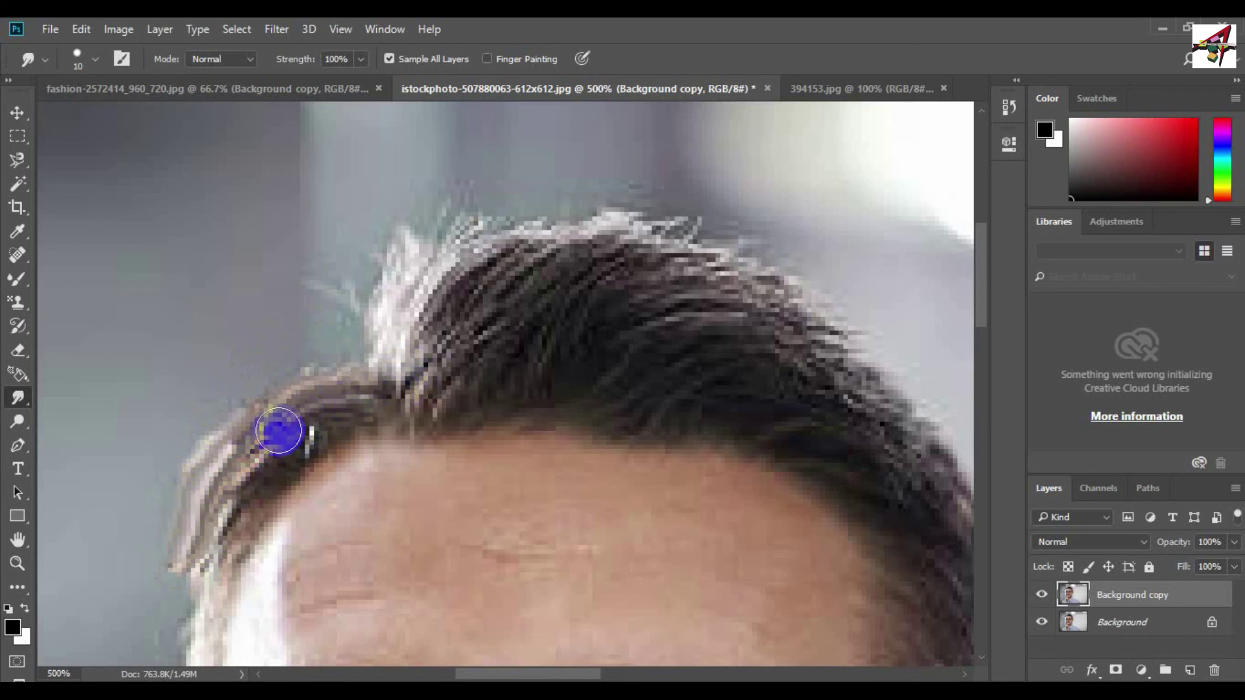
# Switch the Smudge tool to the Hard Round brush preset
pyautogui.click(95, 59)
pyautogui.scroll(3, 139, 279)
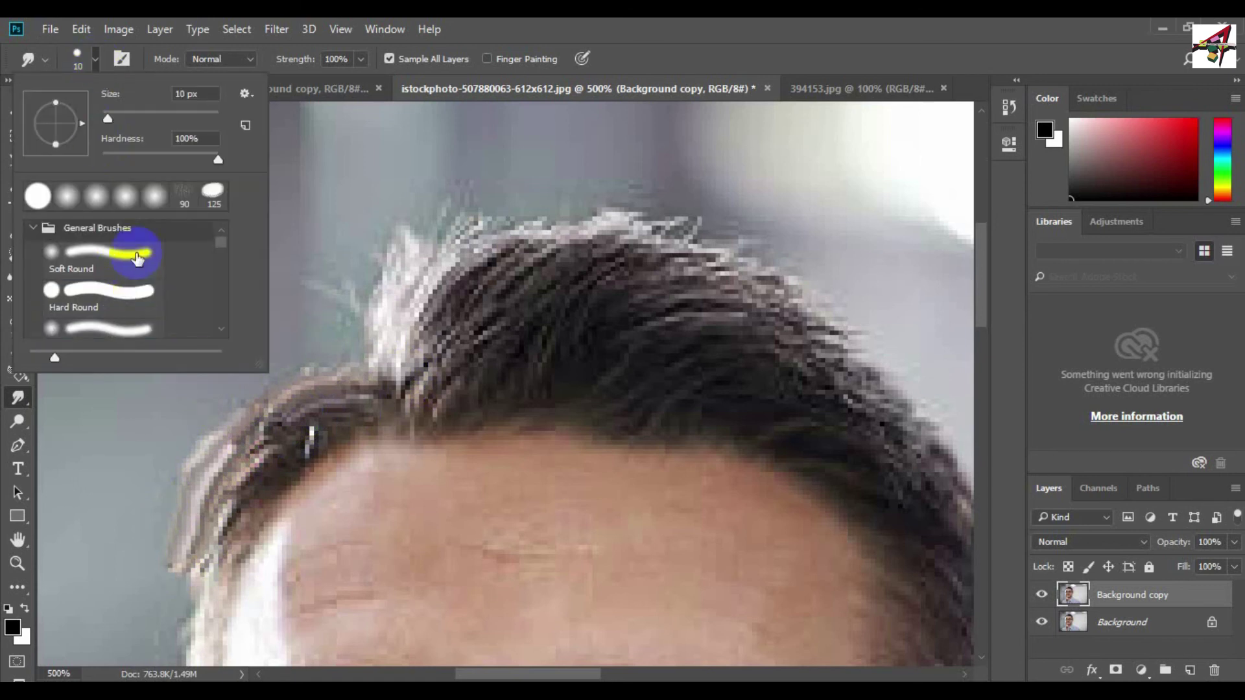
pyautogui.click(149, 259)
pyautogui.scroll(-1, 140, 269)
pyautogui.scroll(-2, 123, 280)
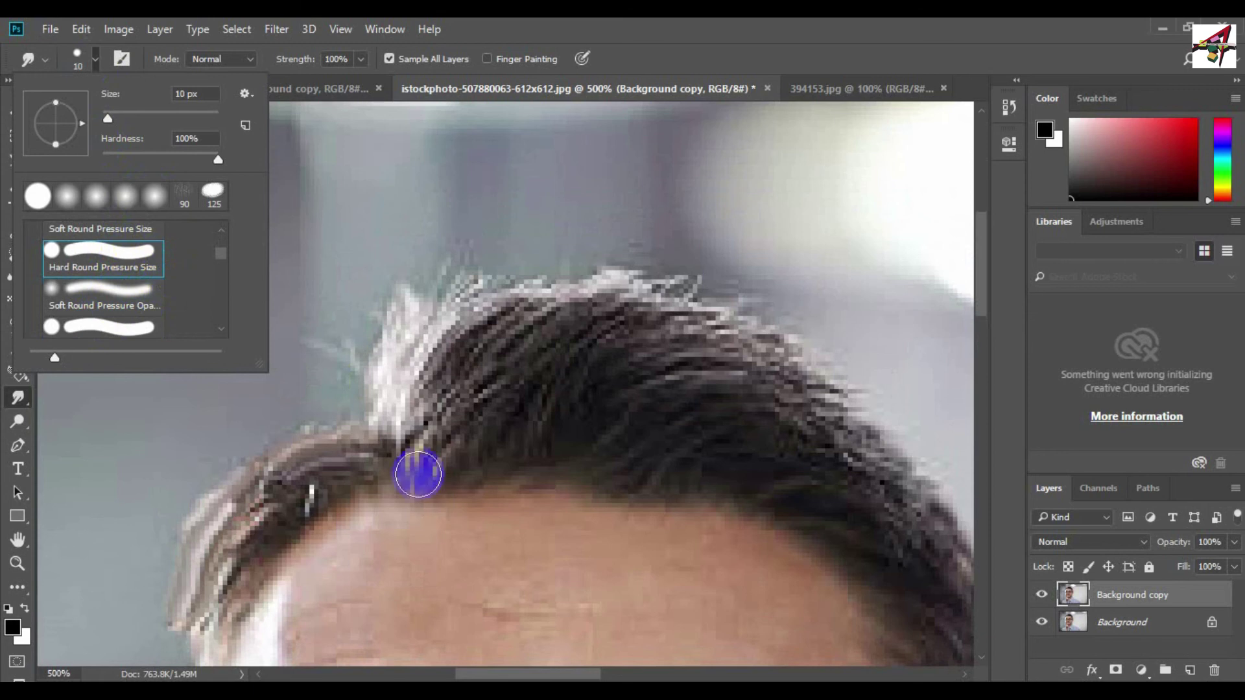
pyautogui.click(354, 396)
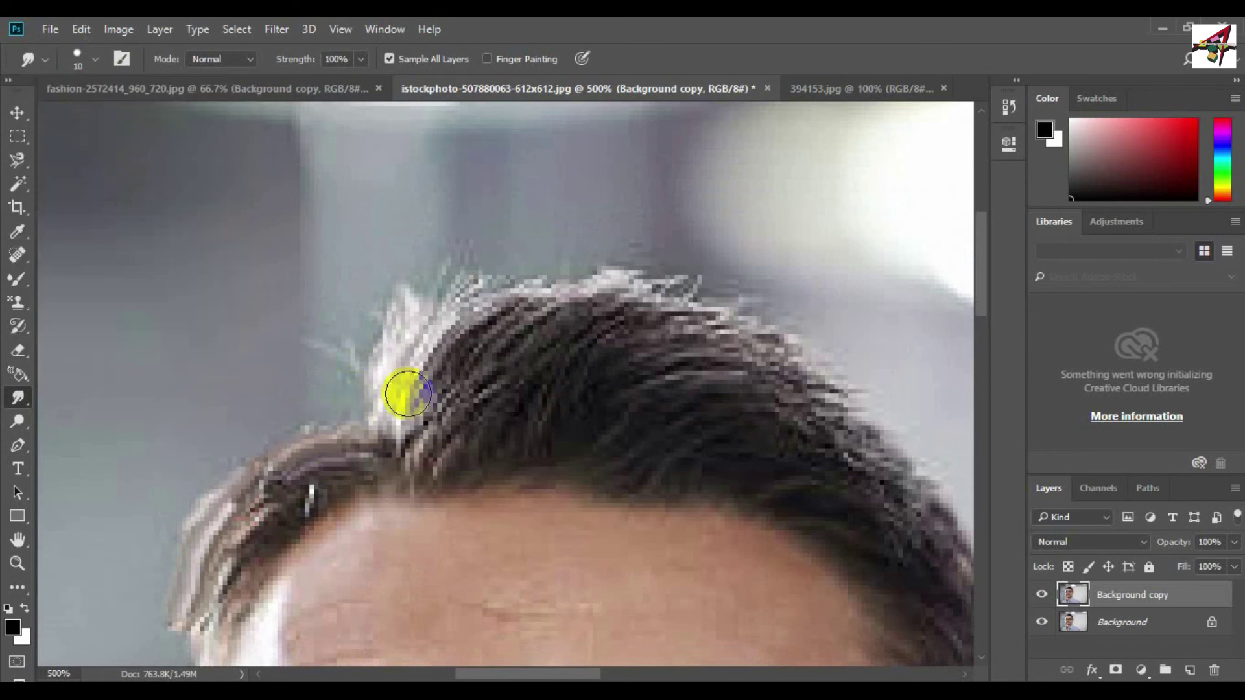
# Smudge the left-side hair strands out into the background
pyautogui.scroll(-2, 408, 398)
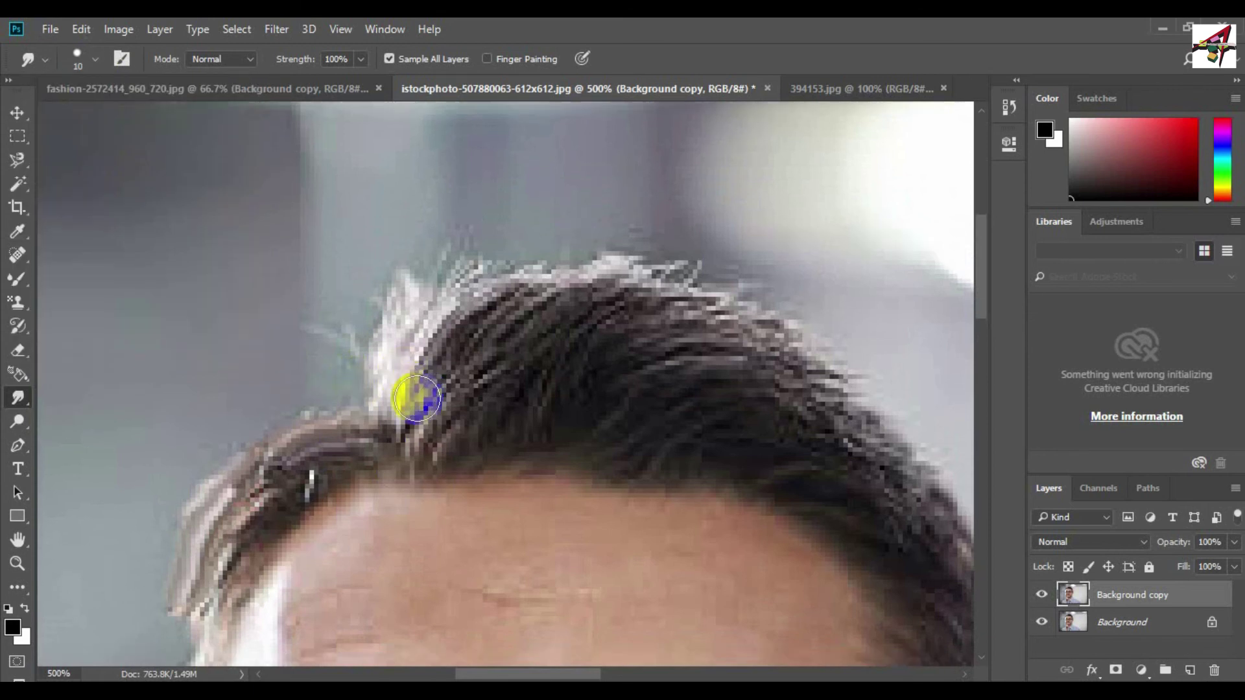
pyautogui.moveTo(181, 583)
pyautogui.mouseDown()
pyautogui.moveTo(169, 583)
pyautogui.moveTo(189, 623)
pyautogui.moveTo(147, 633)
pyautogui.mouseUp()
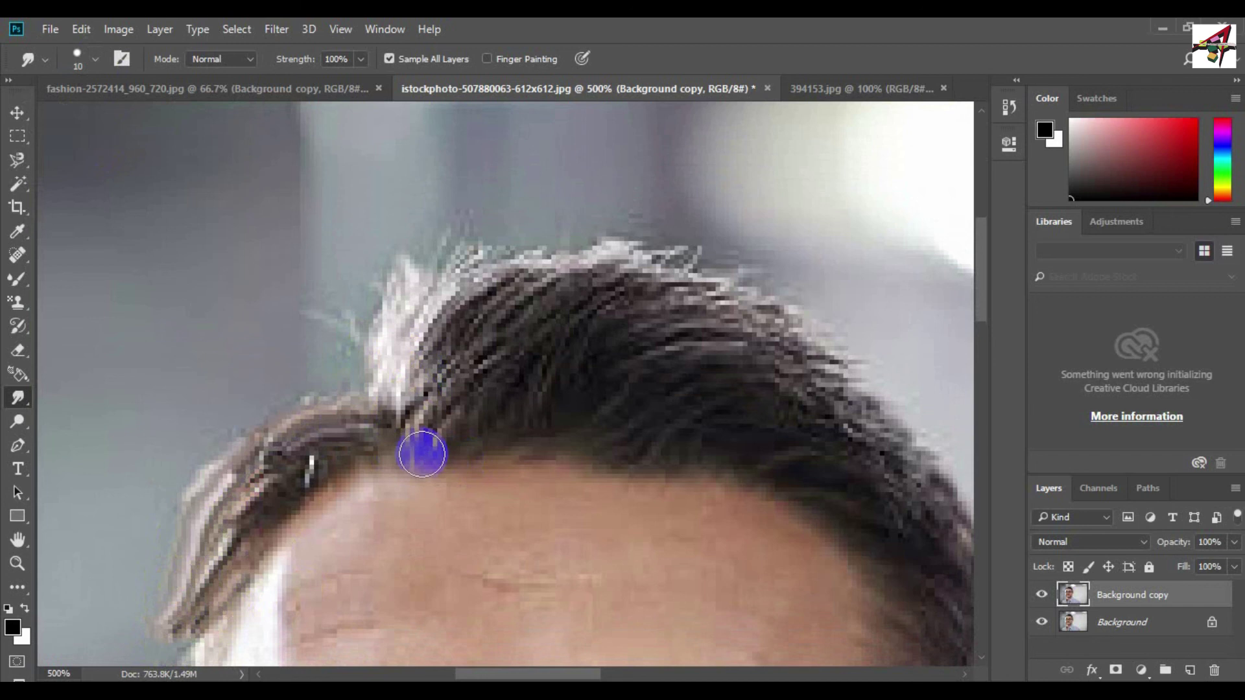
pyautogui.scroll(-1, 422, 450)
pyautogui.scroll(-2, 411, 430)
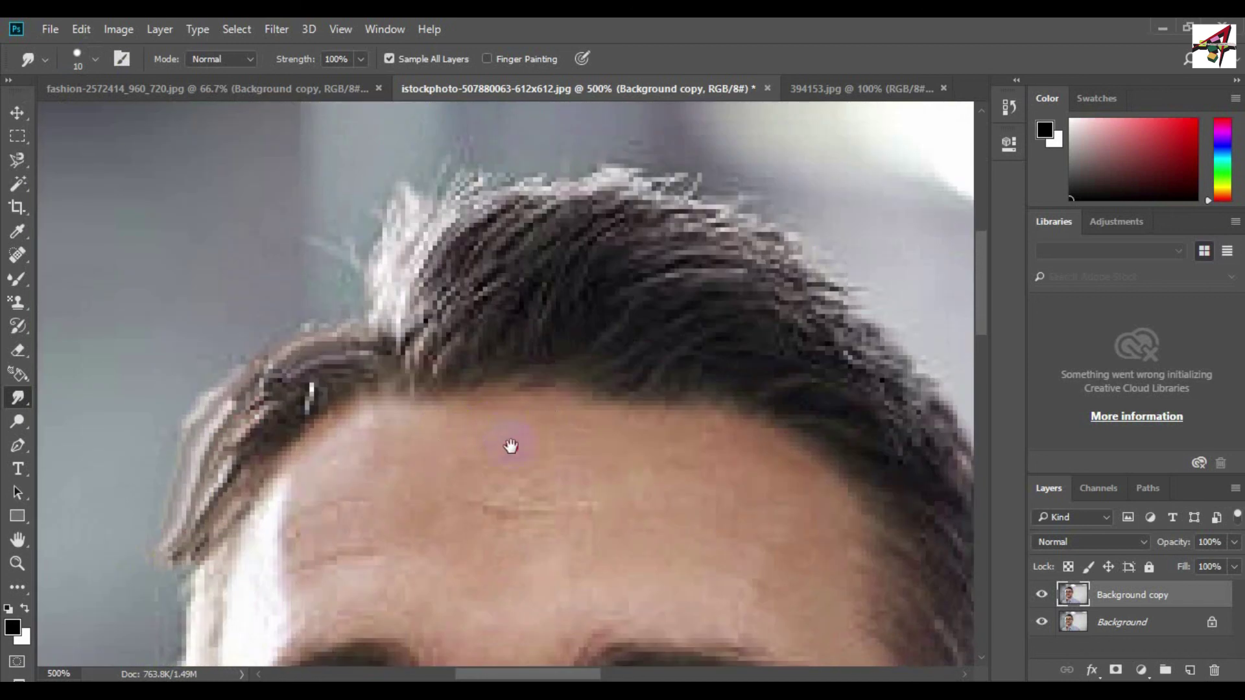
pyautogui.scroll(-2, 511, 445)
pyautogui.moveTo(154, 476); pyautogui.dragTo(142, 503)
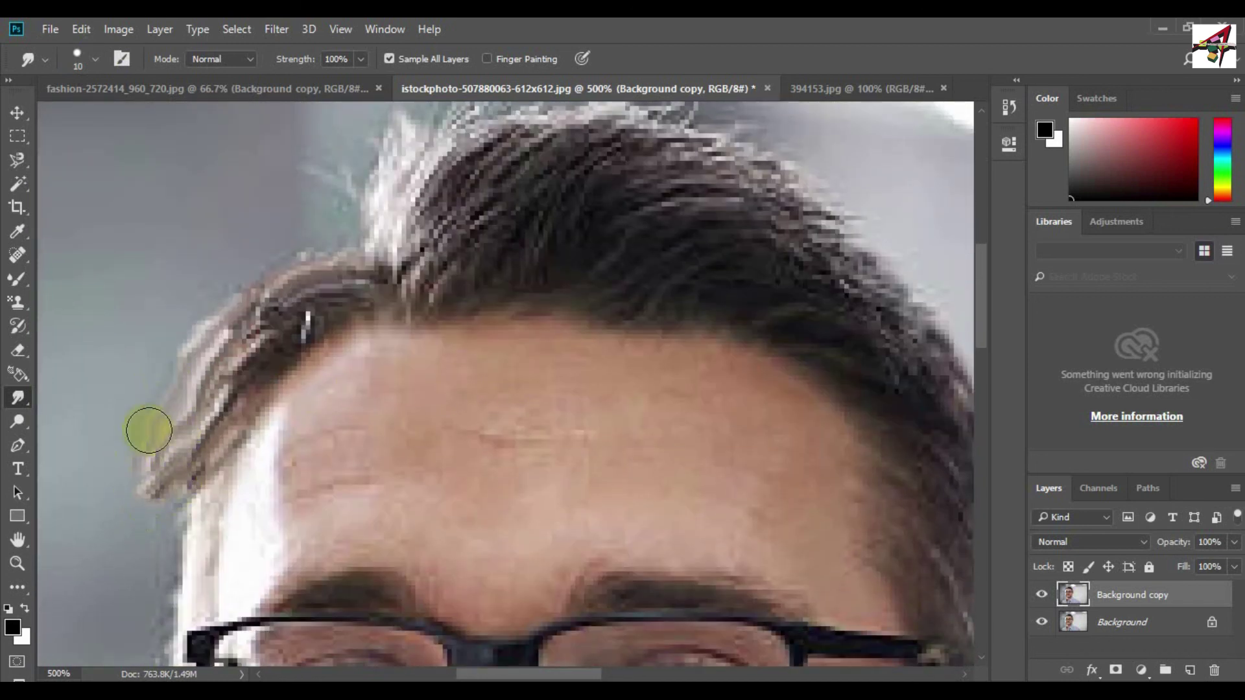
pyautogui.moveTo(145, 431)
pyautogui.mouseDown()
pyautogui.moveTo(133, 499)
pyautogui.moveTo(175, 584)
pyautogui.moveTo(139, 588)
pyautogui.moveTo(173, 577)
pyautogui.moveTo(180, 593)
pyautogui.mouseUp()
# Smear the crown and right-side hair strands upward into the background, then view the whole portrait
pyautogui.scroll(1, 440, 356)
pyautogui.scroll(2, 372, 480)
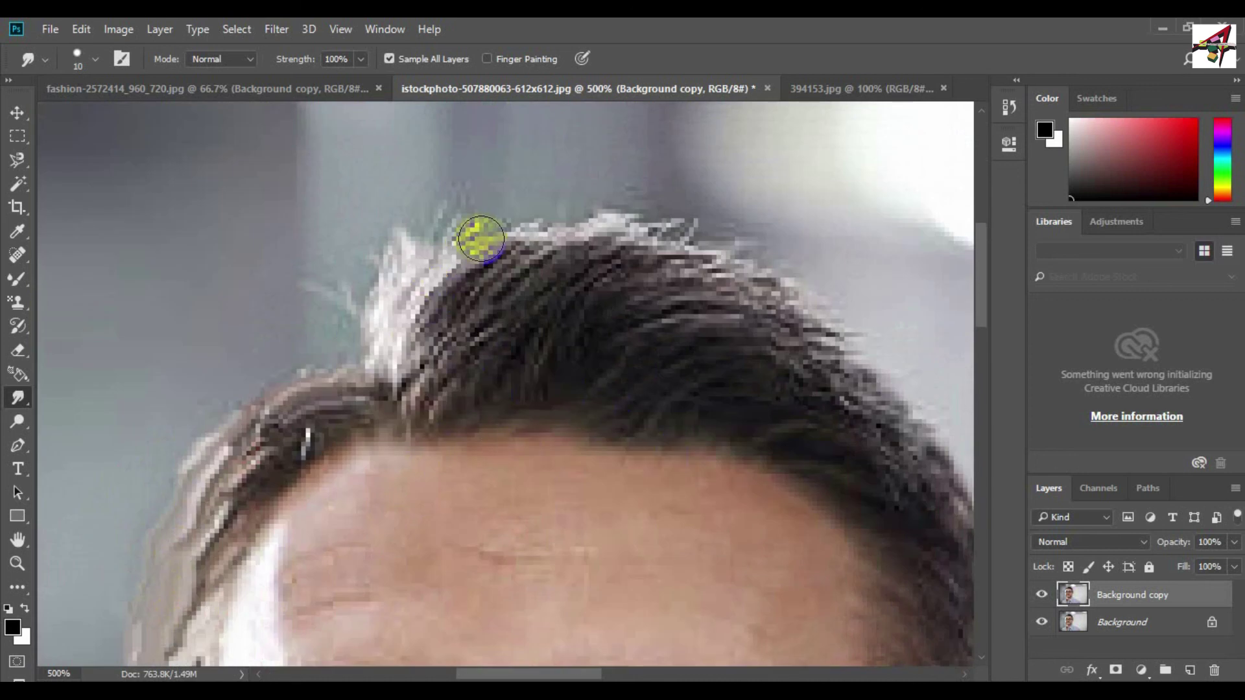
pyautogui.moveTo(412, 347); pyautogui.dragTo(506, 220)
pyautogui.moveTo(576, 190)
pyautogui.mouseDown()
pyautogui.moveTo(578, 211)
pyautogui.moveTo(518, 252)
pyautogui.moveTo(541, 251)
pyautogui.moveTo(525, 227)
pyautogui.moveTo(494, 228)
pyautogui.moveTo(566, 286)
pyautogui.mouseUp()
pyautogui.moveTo(733, 281)
pyautogui.mouseDown()
pyautogui.moveTo(772, 342)
pyautogui.moveTo(856, 378)
pyautogui.moveTo(928, 453)
pyautogui.moveTo(839, 367)
pyautogui.moveTo(849, 339)
pyautogui.moveTo(797, 289)
pyautogui.moveTo(659, 214)
pyautogui.moveTo(644, 222)
pyautogui.moveTo(738, 236)
pyautogui.moveTo(798, 268)
pyautogui.mouseUp()
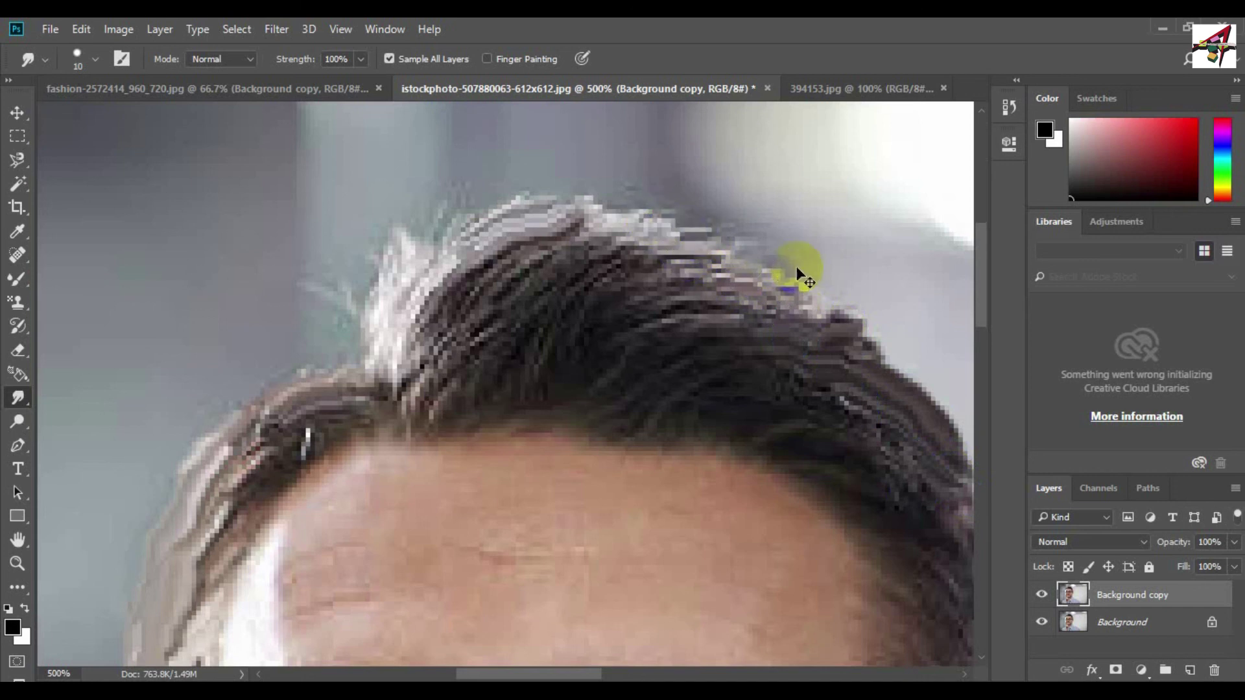
pyautogui.hotkey('ctrl', '1')
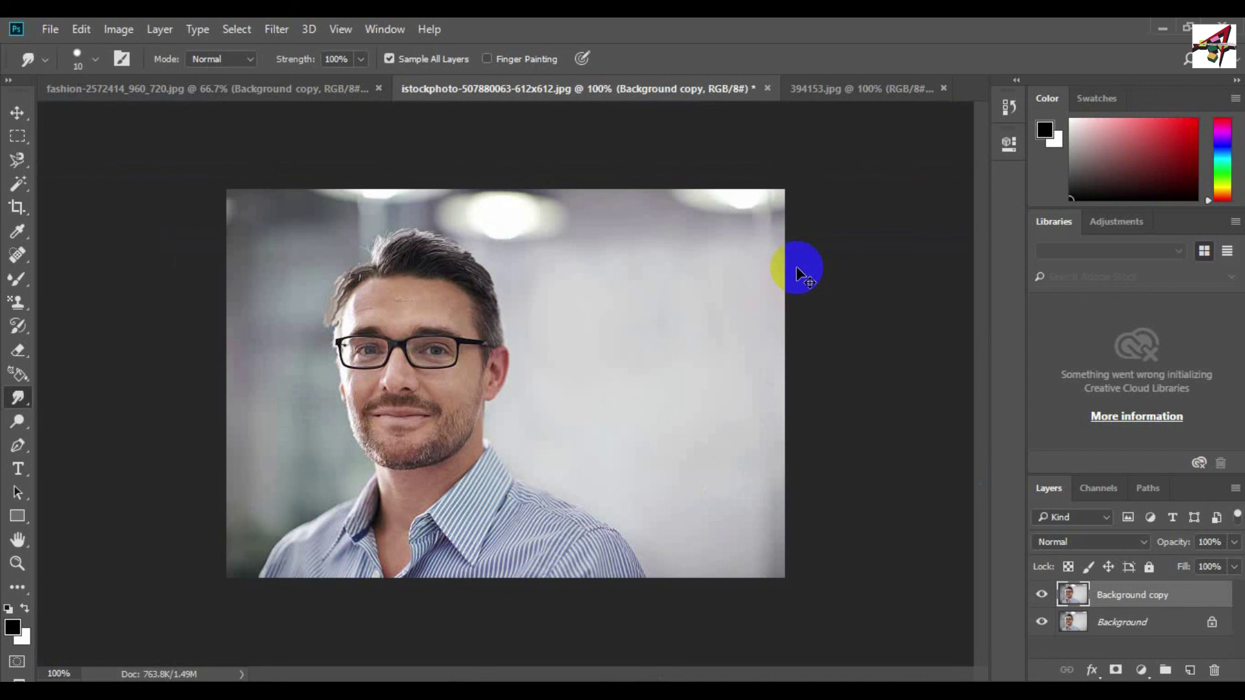
# Toggle the Background copy layer on and off at 200% zoom to compare smudged and original hair
pyautogui.click(1041, 595)
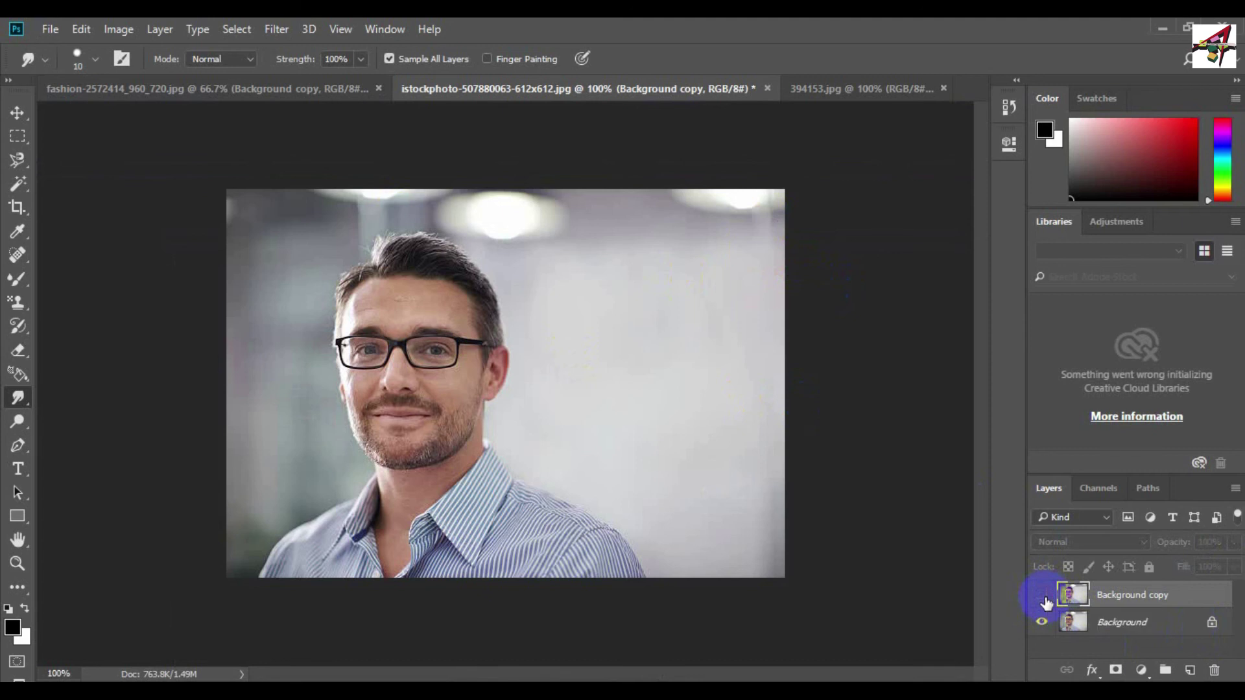
pyautogui.hotkey('ctrl', '+')
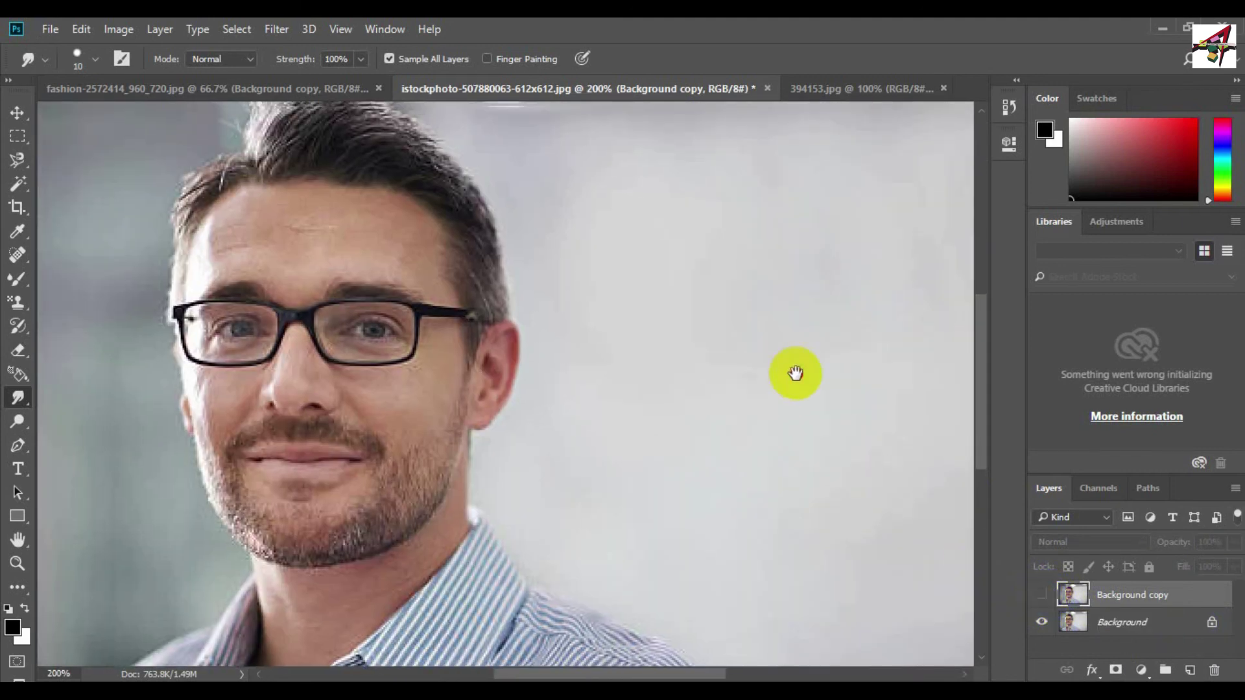
pyautogui.moveTo(791, 369); pyautogui.dragTo(869, 488)
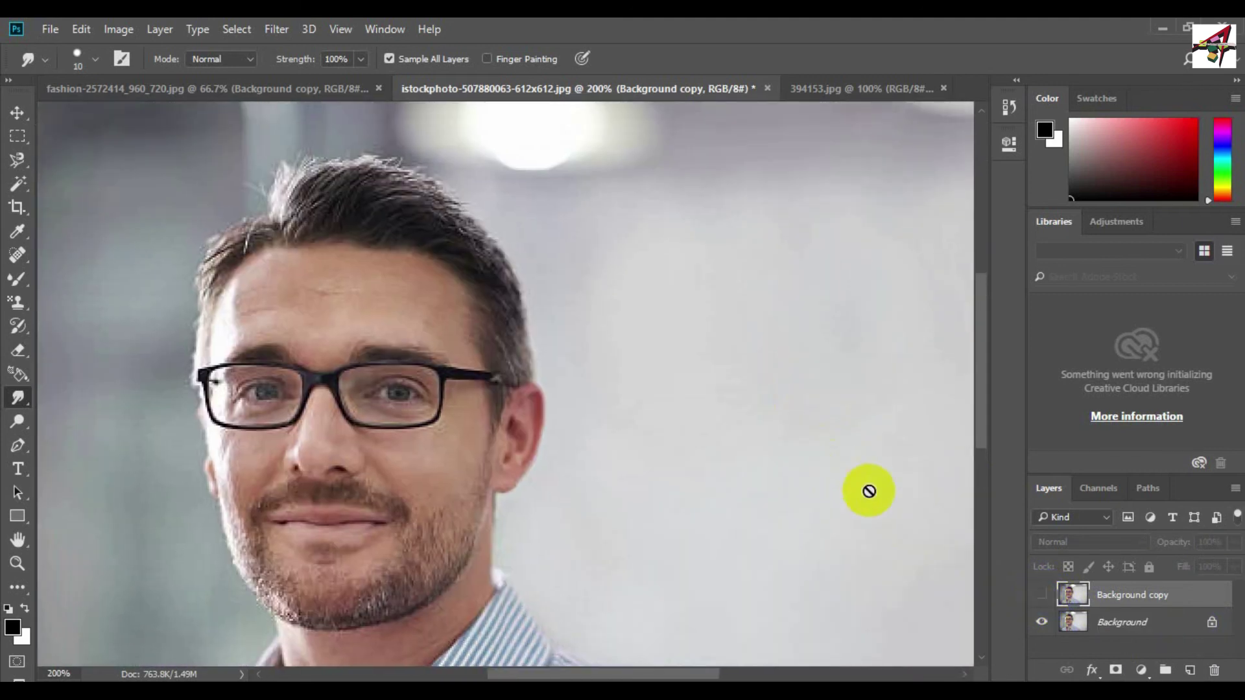
pyautogui.click(1041, 596)
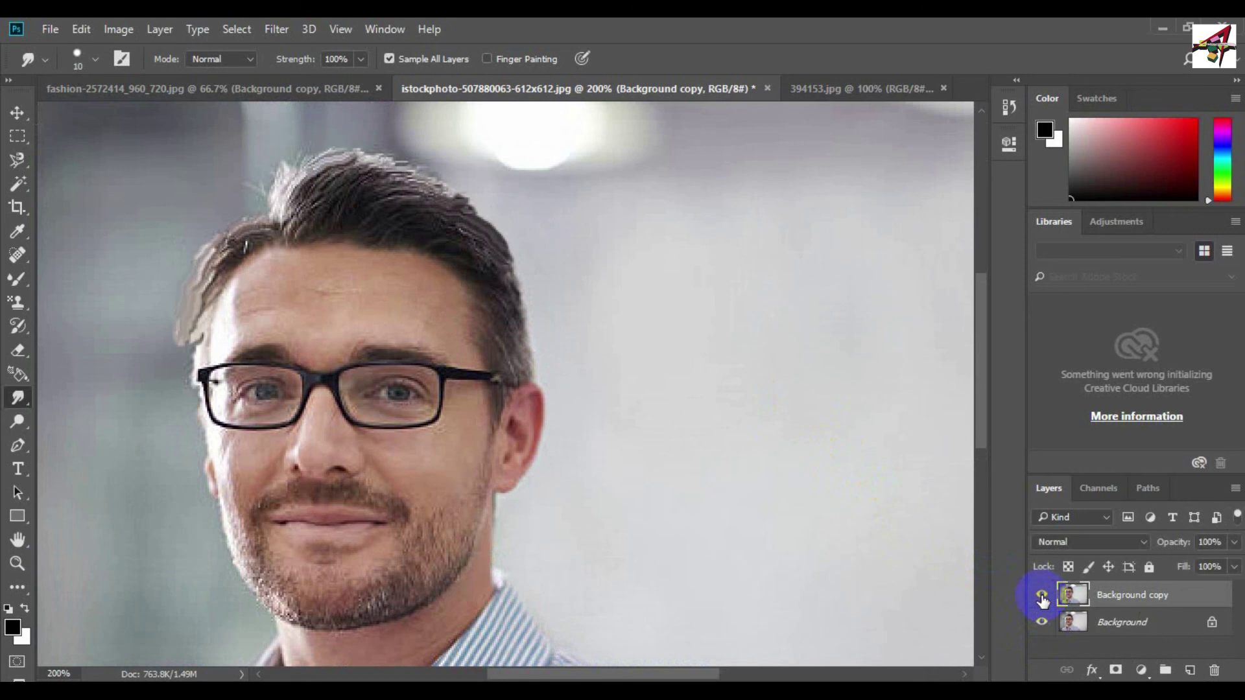
pyautogui.click(1041, 597)
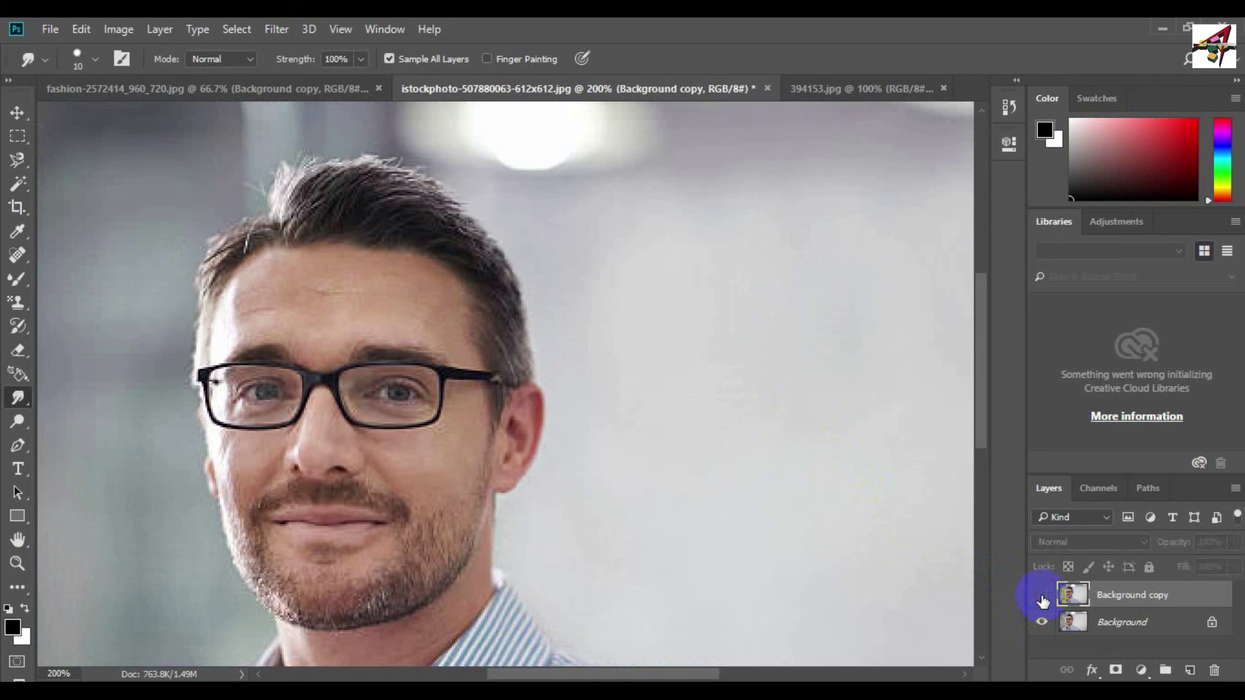
pyautogui.click(1041, 596)
pyautogui.click(1041, 597)
pyautogui.click(362, 353)
pyautogui.click(358, 371)
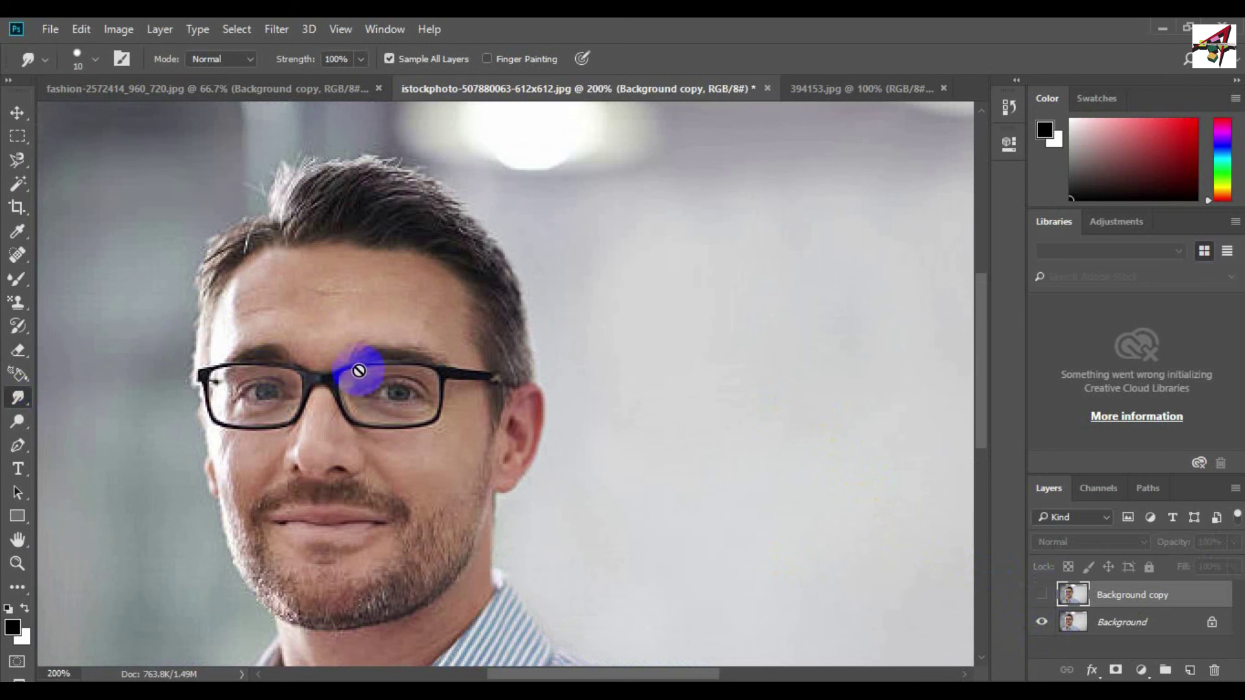
# Show the Background copy layer again and smudge both eyebrows above the glasses
pyautogui.click(1041, 595)
pyautogui.moveTo(403, 370)
pyautogui.mouseDown()
pyautogui.moveTo(352, 350)
pyautogui.moveTo(250, 353)
pyautogui.moveTo(341, 352)
pyautogui.mouseUp()
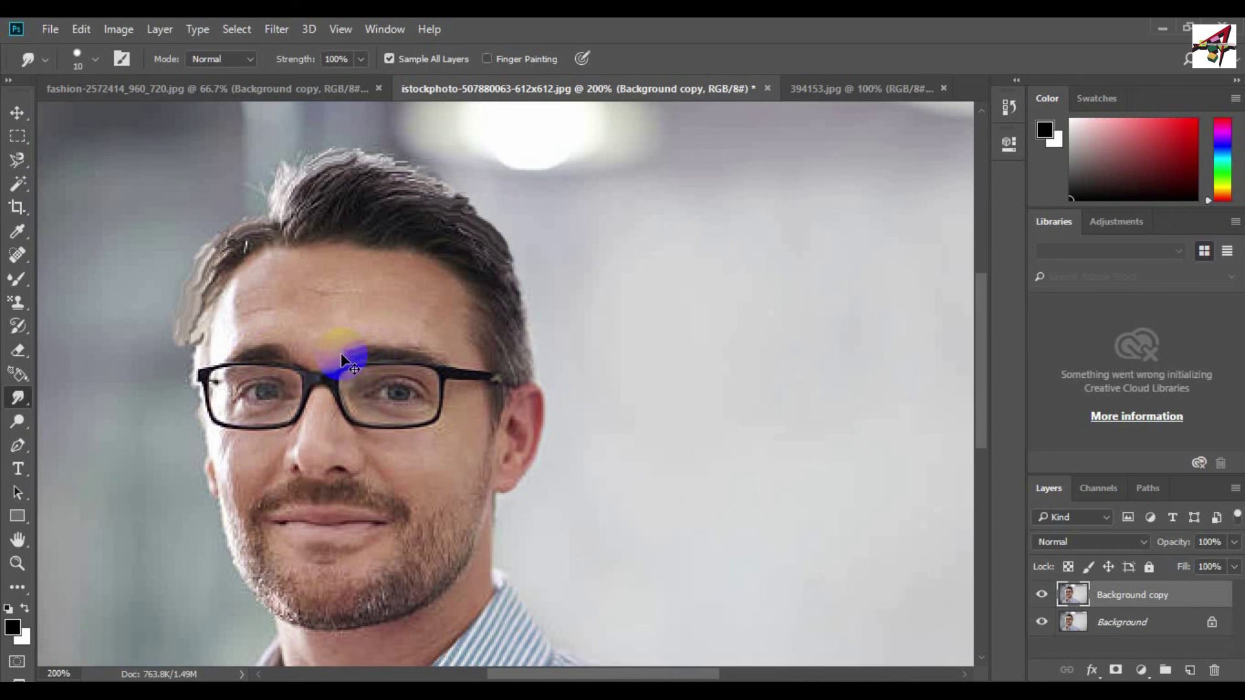
pyautogui.scroll(1, 342, 358)
pyautogui.moveTo(341, 355)
pyautogui.mouseDown()
pyautogui.moveTo(159, 333)
pyautogui.moveTo(208, 353)
pyautogui.moveTo(275, 350)
pyautogui.moveTo(256, 356)
pyautogui.mouseUp()
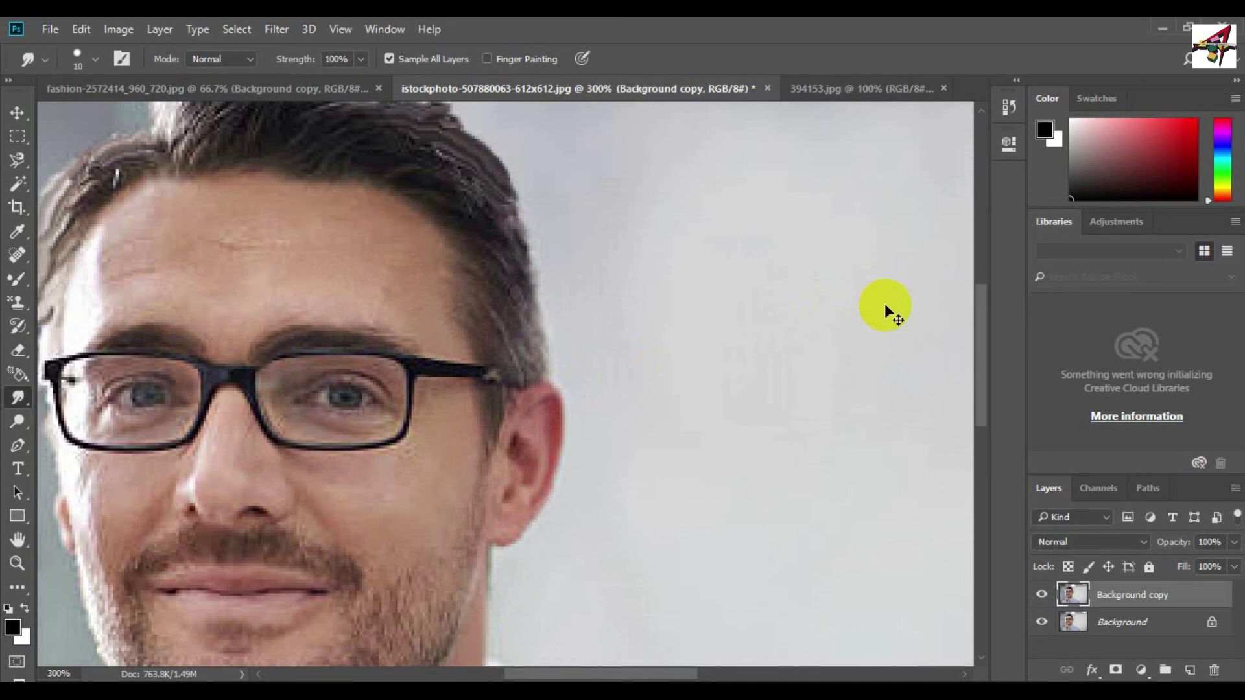
pyautogui.hotkey('ctrl', '-')
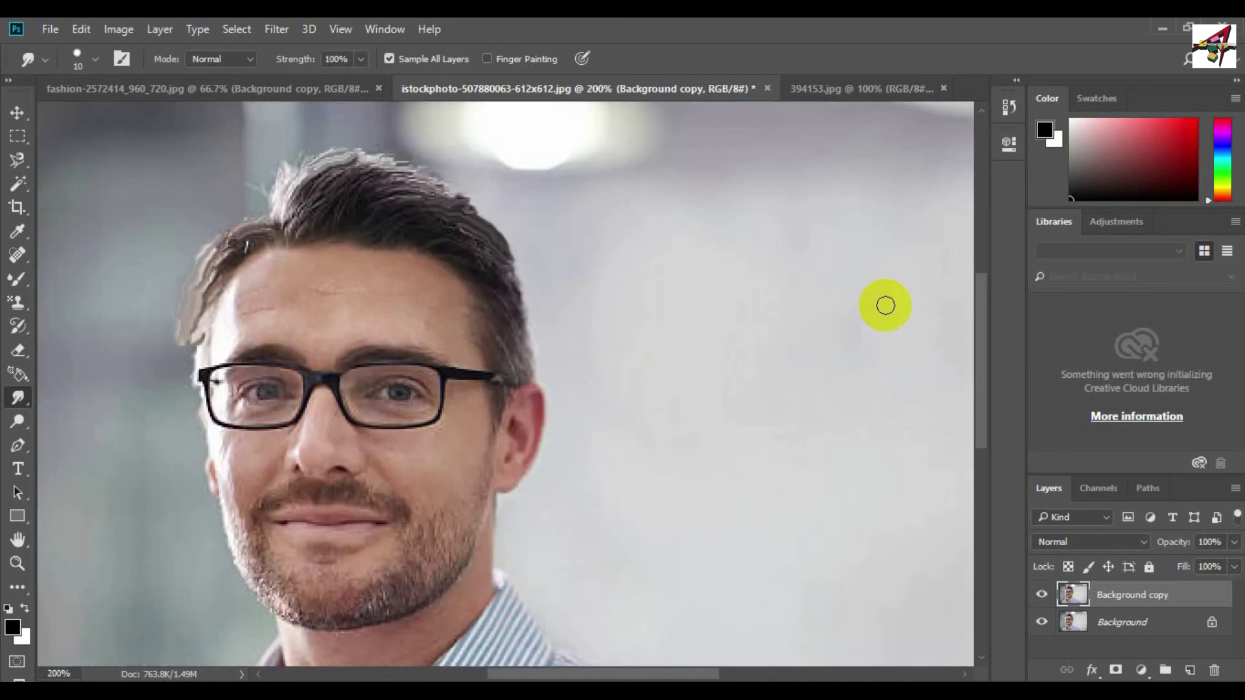
# Smudge the temple hair, eyebrow, hairline and right hair edge, then zoom out to the whole image
pyautogui.moveTo(495, 245); pyautogui.dragTo(491, 381)
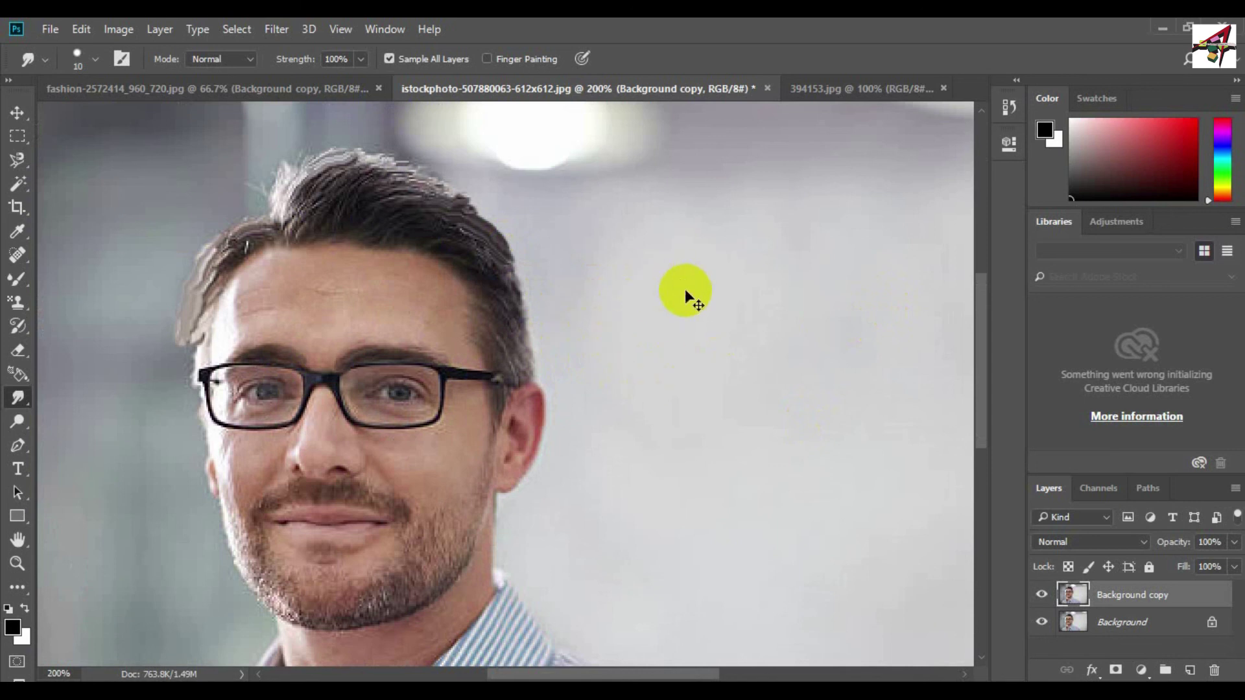
pyautogui.moveTo(488, 356)
pyautogui.mouseDown()
pyautogui.moveTo(402, 348)
pyautogui.moveTo(439, 345)
pyautogui.moveTo(403, 348)
pyautogui.moveTo(458, 369)
pyautogui.moveTo(434, 361)
pyautogui.mouseUp()
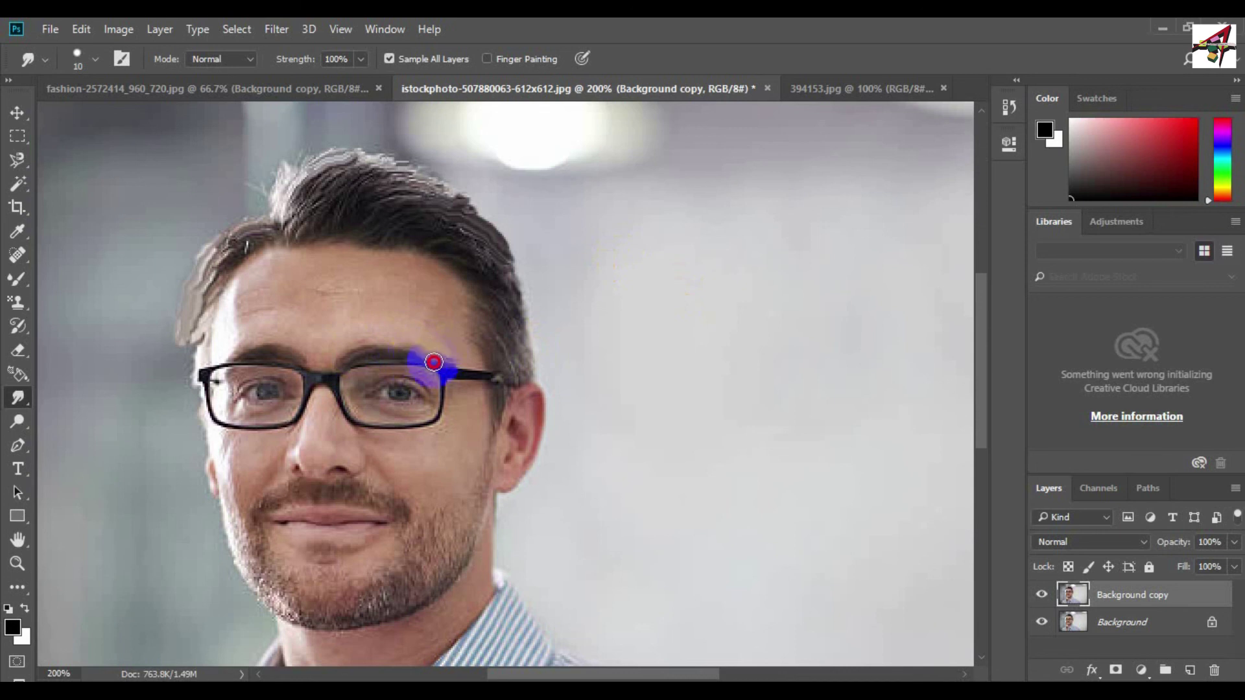
pyautogui.moveTo(236, 251); pyautogui.dragTo(249, 249)
pyautogui.moveTo(483, 224); pyautogui.dragTo(491, 271)
pyautogui.hotkey('ctrl', '-')
pyautogui.hotkey('ctrl', '-')
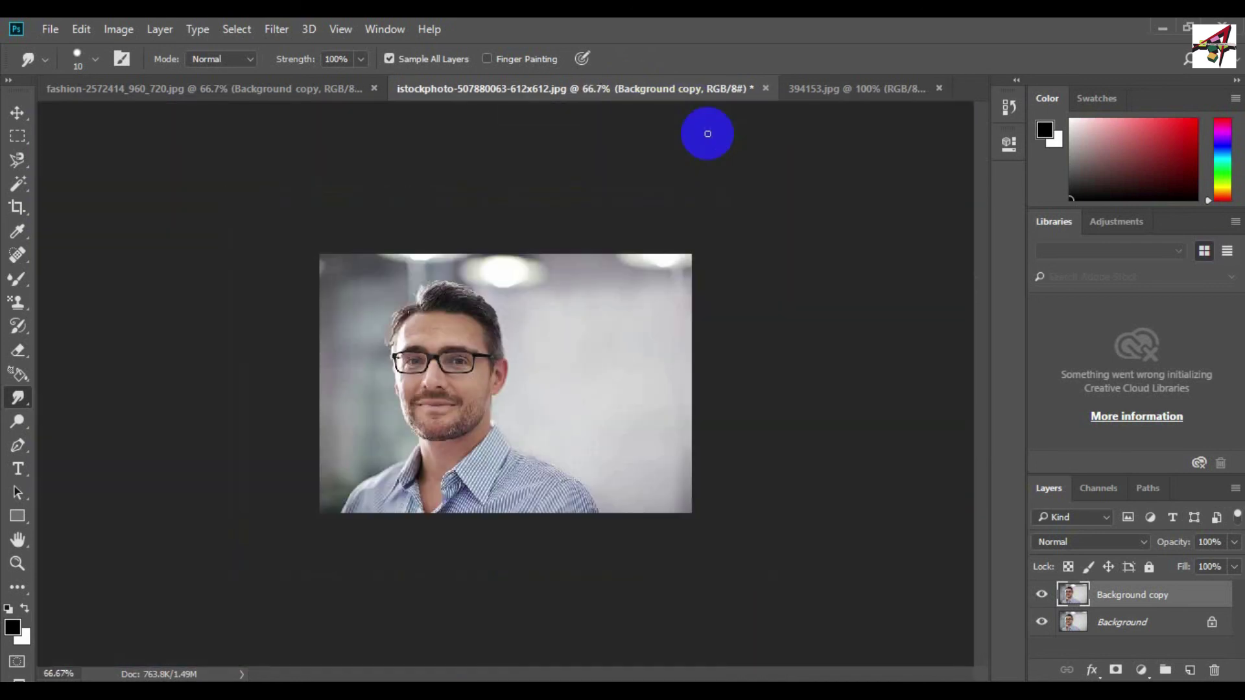
pyautogui.moveTo(707, 133)
pyautogui.mouseDown()
pyautogui.moveTo(693, 149)
pyautogui.moveTo(75, 309)
pyautogui.moveTo(64, 405)
pyautogui.mouseUp()
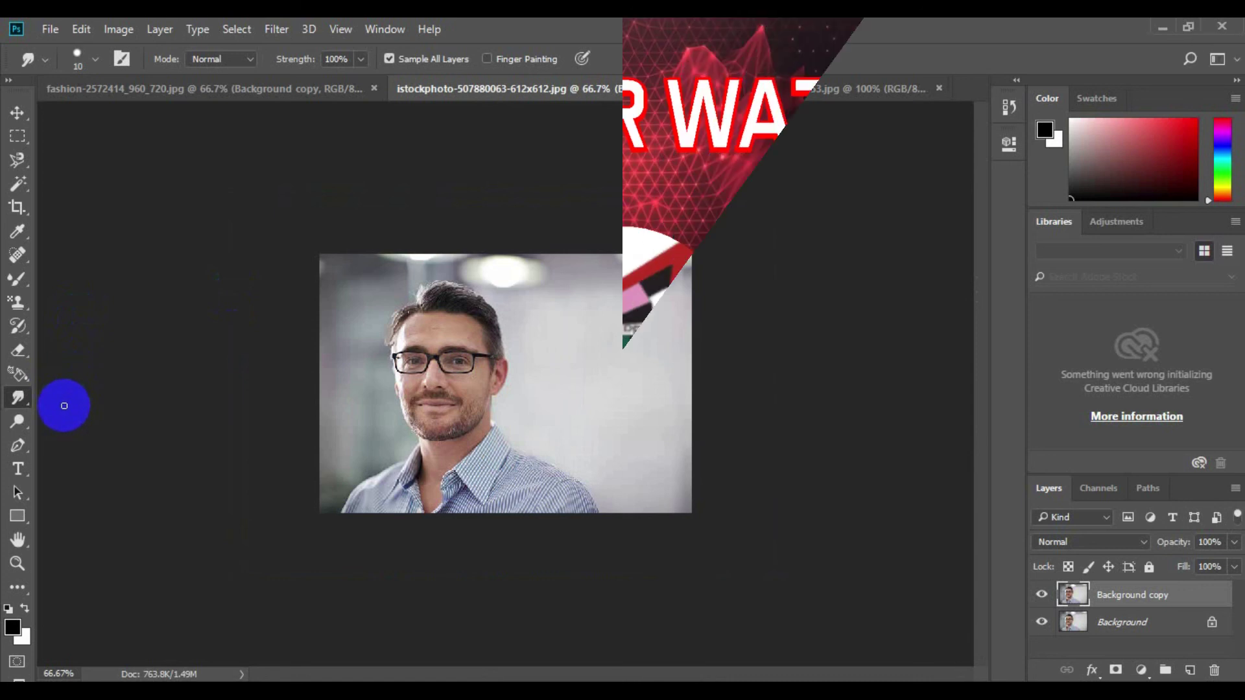